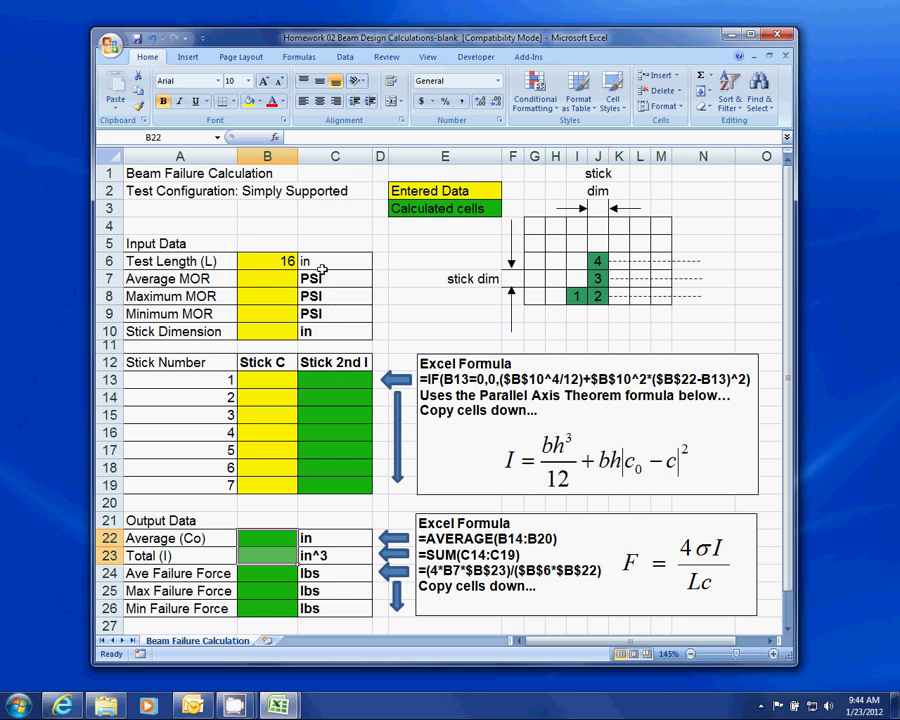
- Clear the Test Length value in cell B6
{"action": "left_click", "coordinate": [285, 260]}
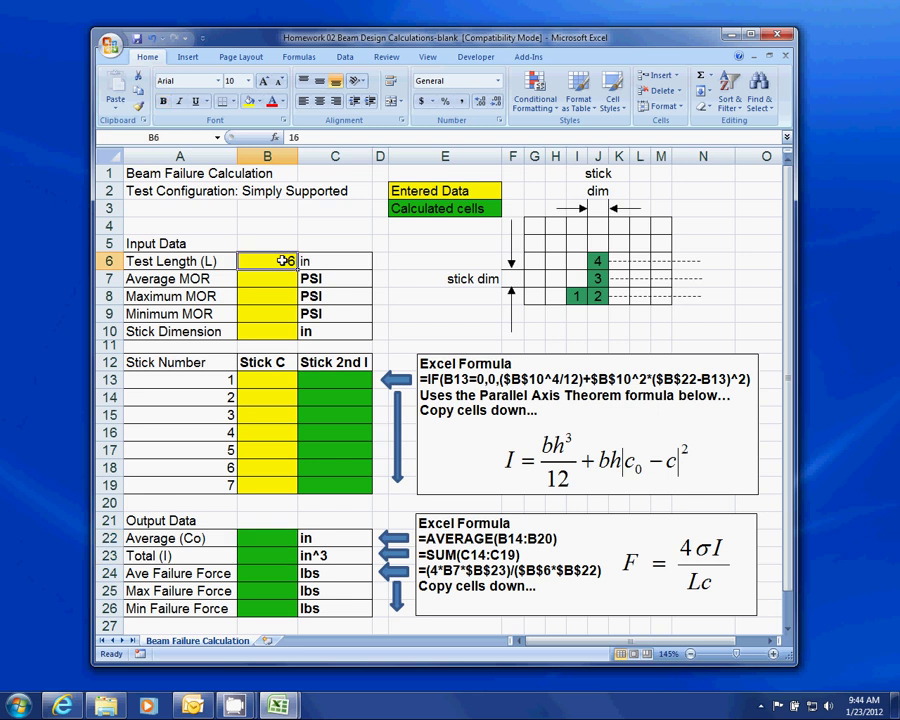
{"action": "key", "text": "Delete"}
{"action": "left_click_drag", "start_coordinate": [180, 156], "coordinate": [337, 169]}
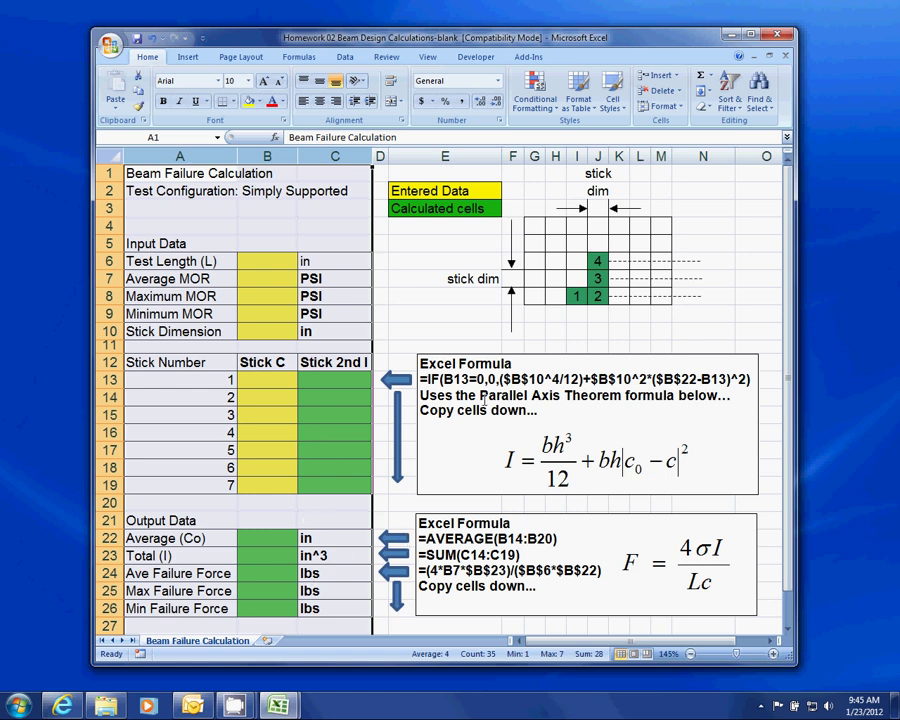
- Enter 16 as the Test Length in B6 and 15000 as the Average MOR in B7
{"action": "left_click", "coordinate": [245, 260]}
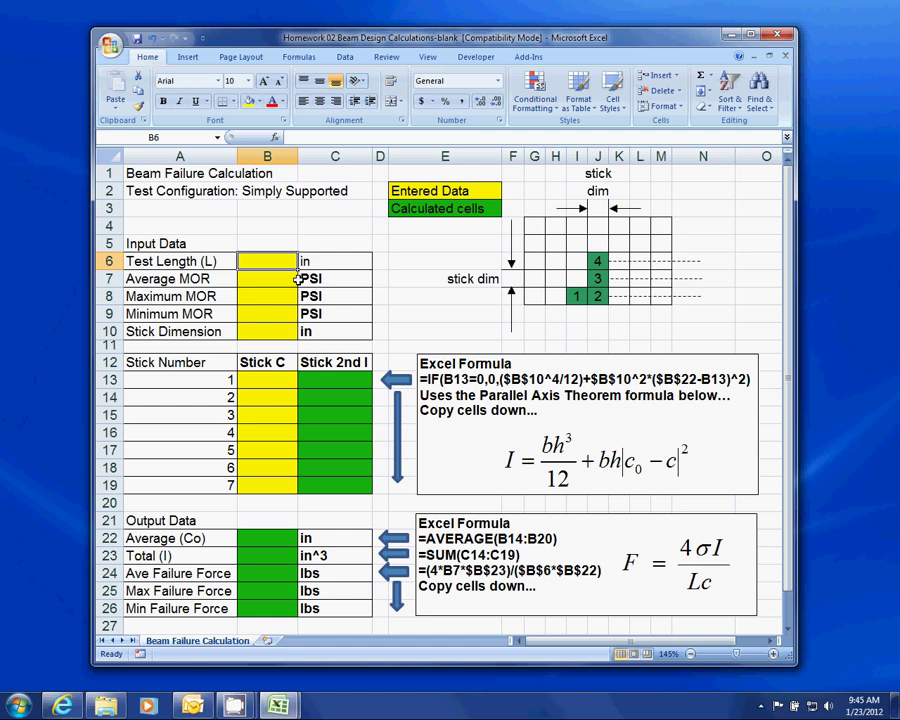
{"action": "type", "text": "16"}
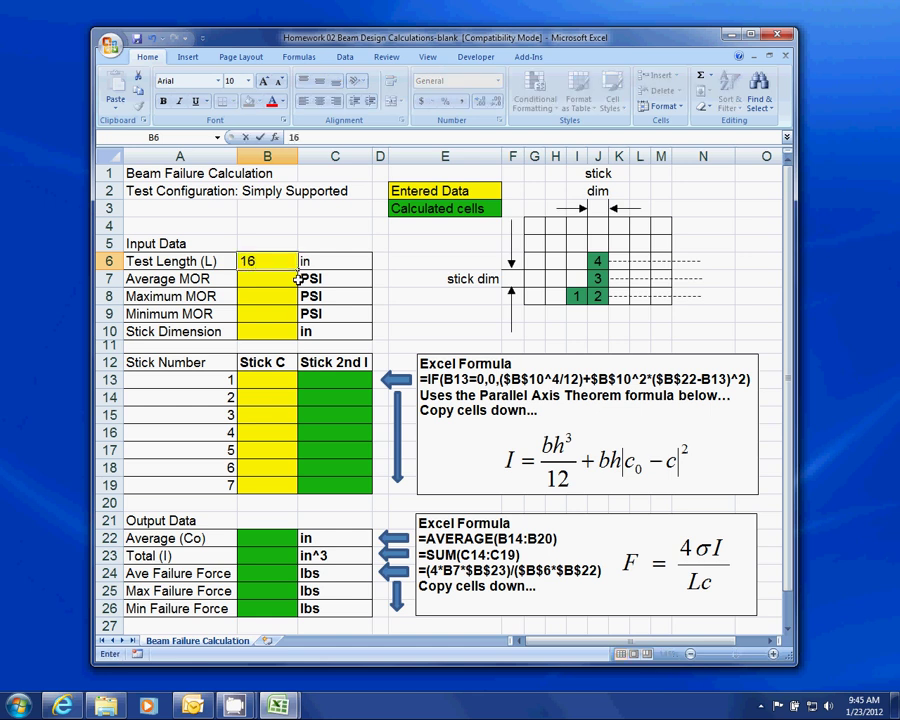
{"action": "key", "text": "Return"}
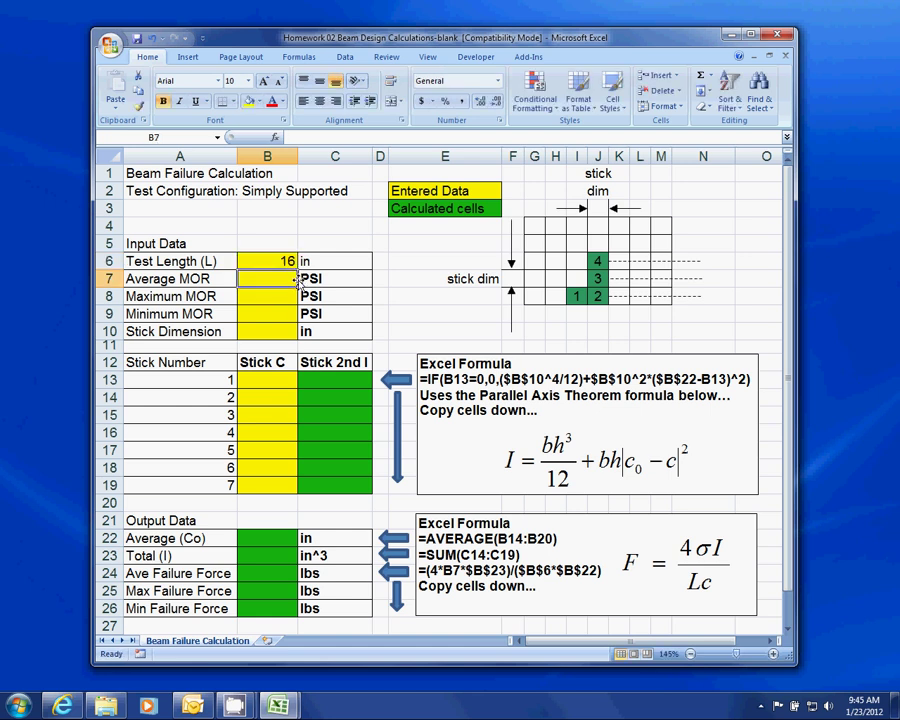
{"action": "type", "text": "15000"}
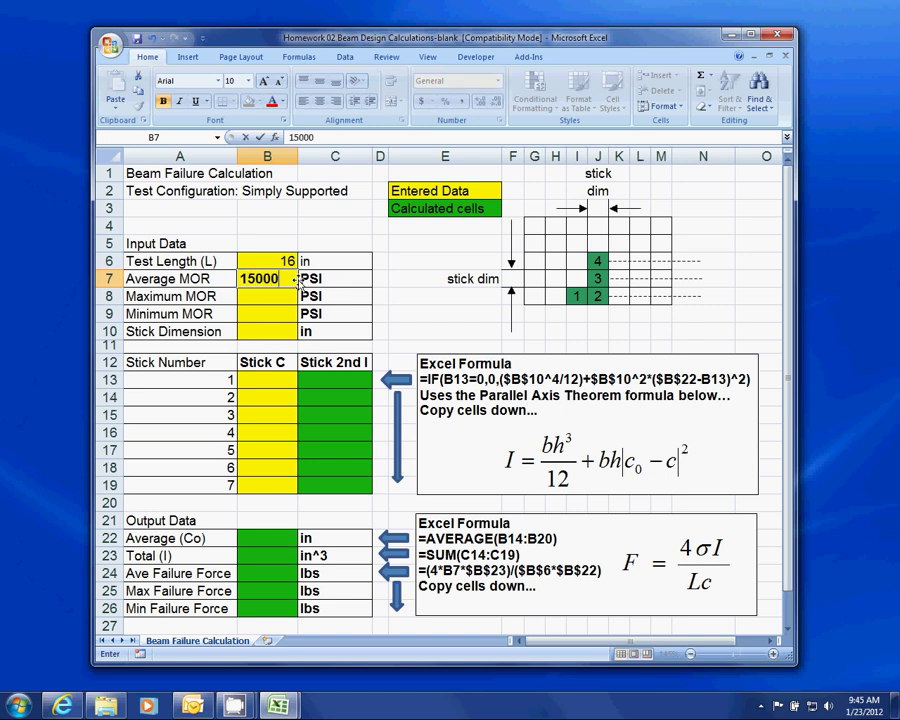
{"action": "key", "text": "Return"}
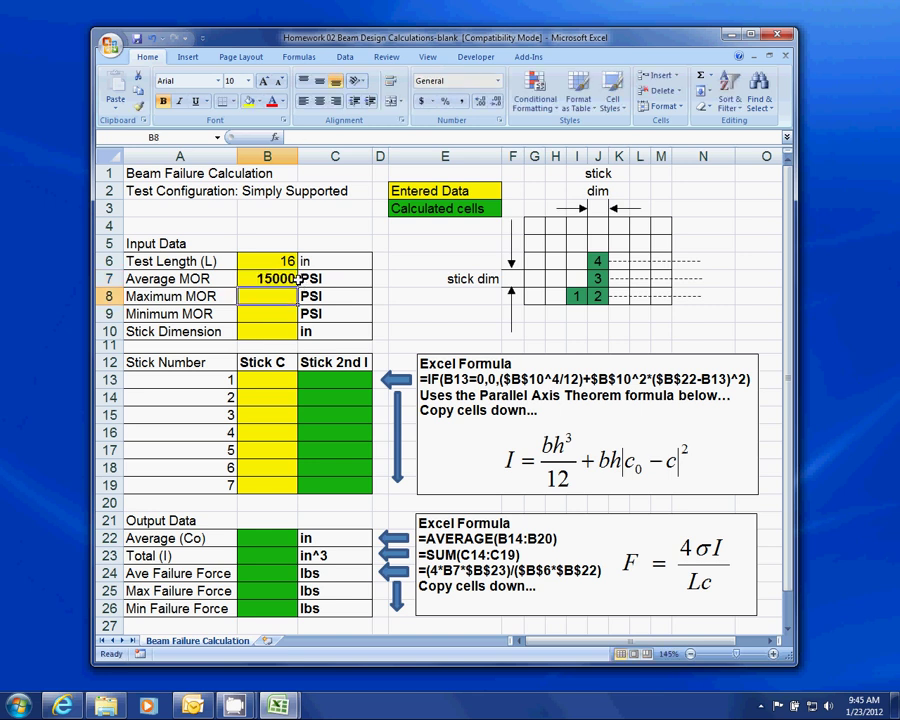
- Fill in the remaining input data: 25000 for Maximum MOR, 9000 for Minimum MOR and =1/4 for Stick Dimension
{"action": "type", "text": "25000"}
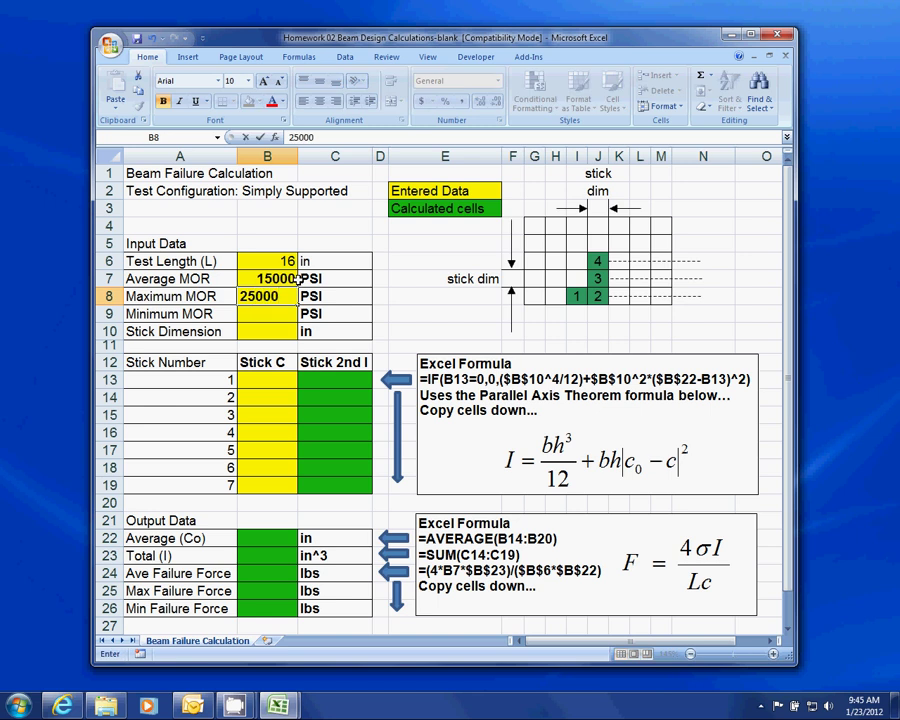
{"action": "key", "text": "Return"}
{"action": "type", "text": "90"}
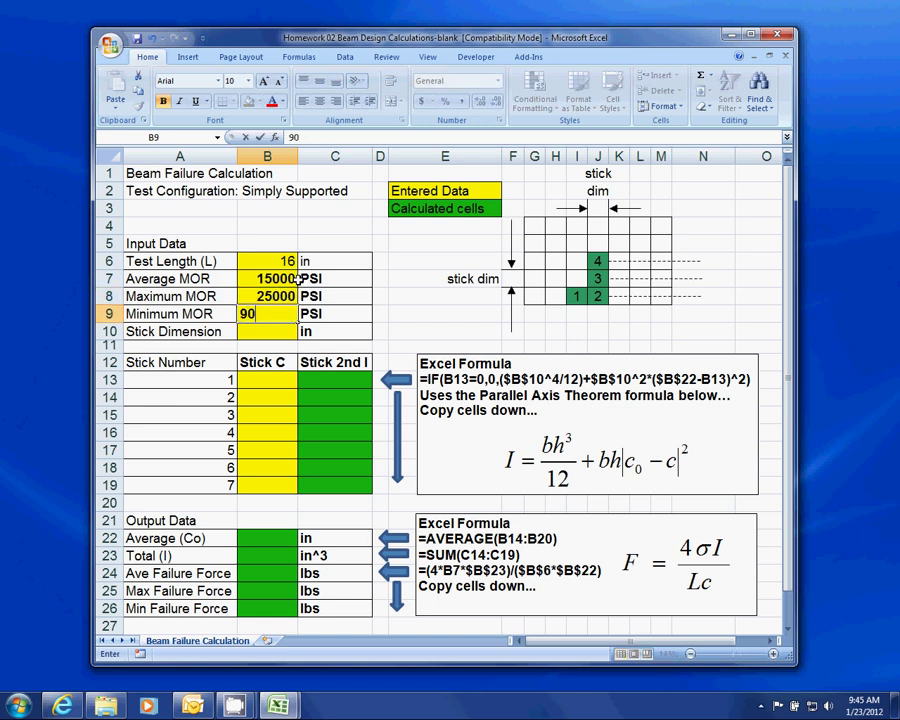
{"action": "type", "text": "00"}
{"action": "key", "text": "Return"}
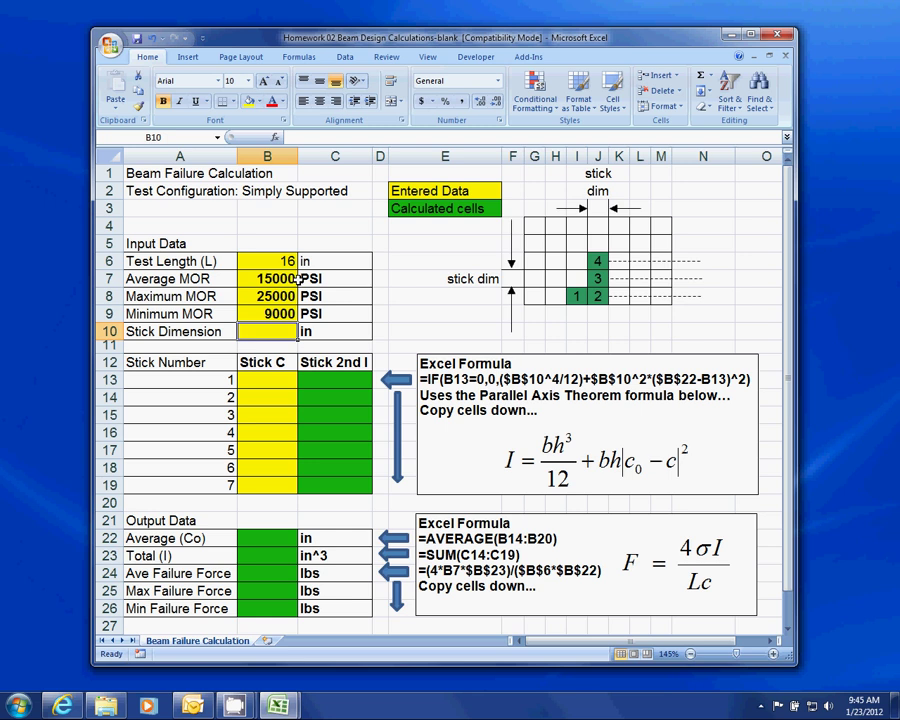
{"action": "type", "text": "=1/4"}
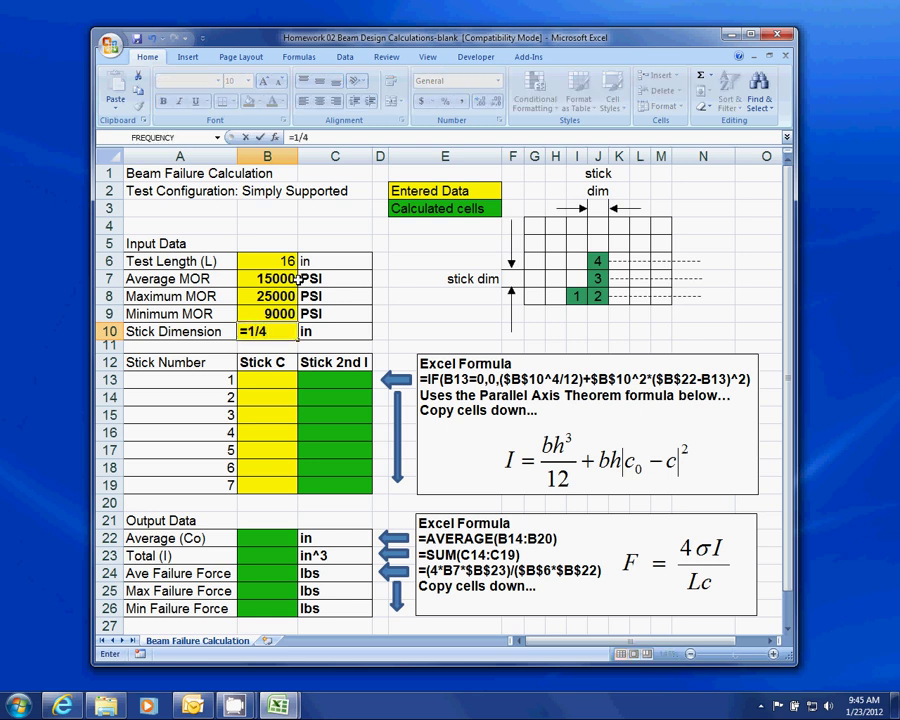
{"action": "key", "text": "Return"}
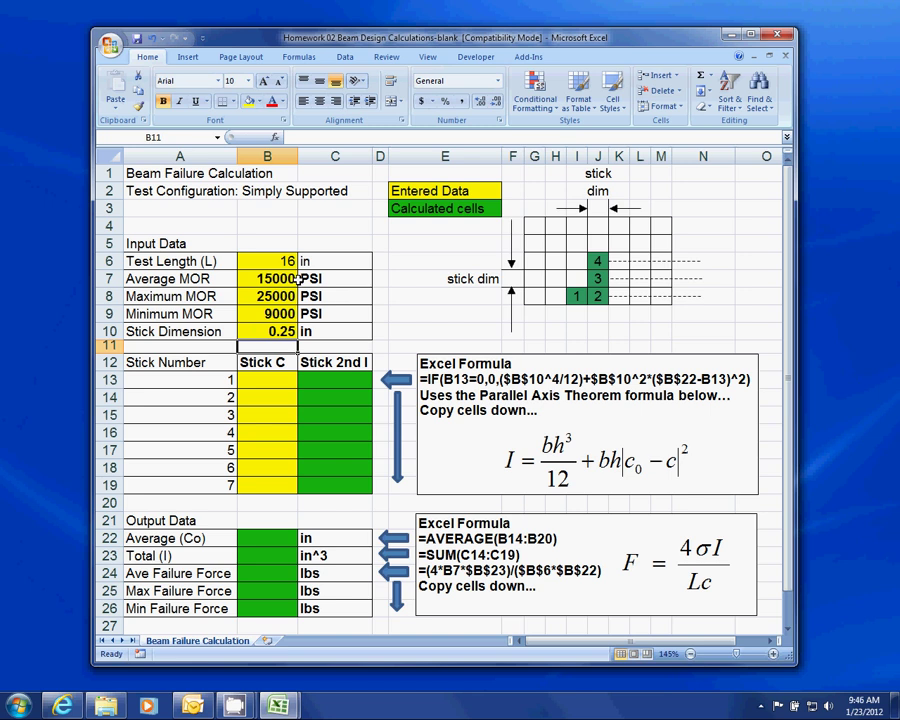
{"action": "key", "text": "Down"}
{"action": "key", "text": "Down"}
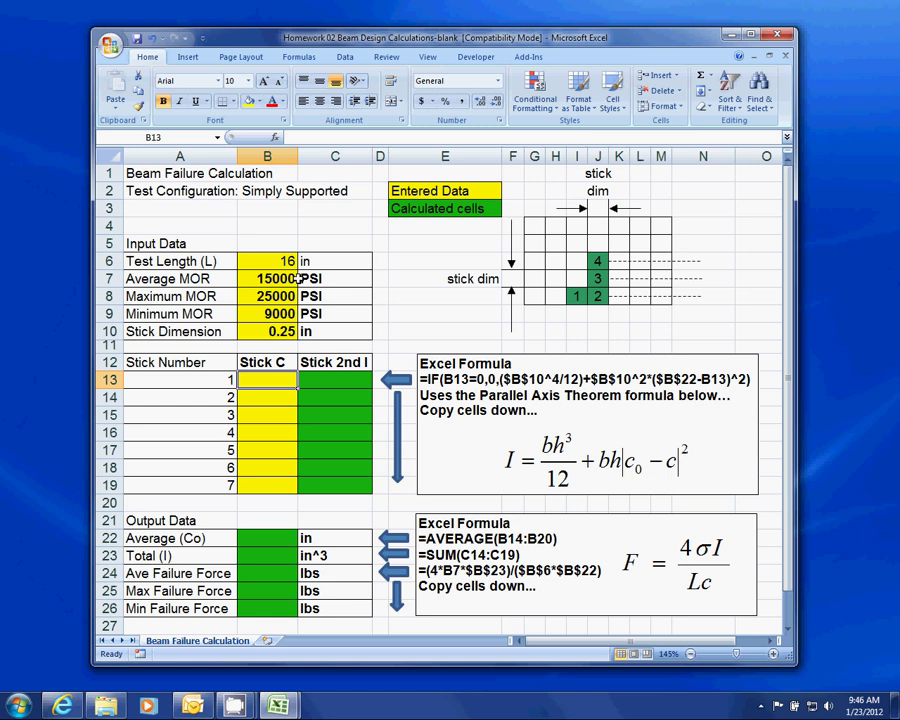
{"action": "left_click_drag", "start_coordinate": [255, 358], "coordinate": [267, 486]}
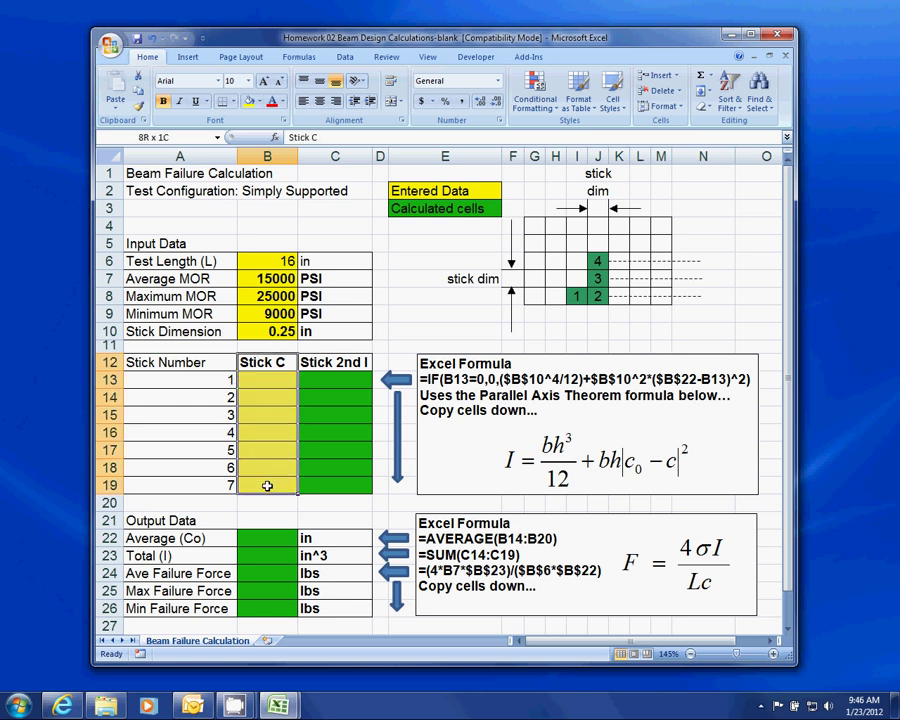
{"action": "left_click", "coordinate": [272, 361]}
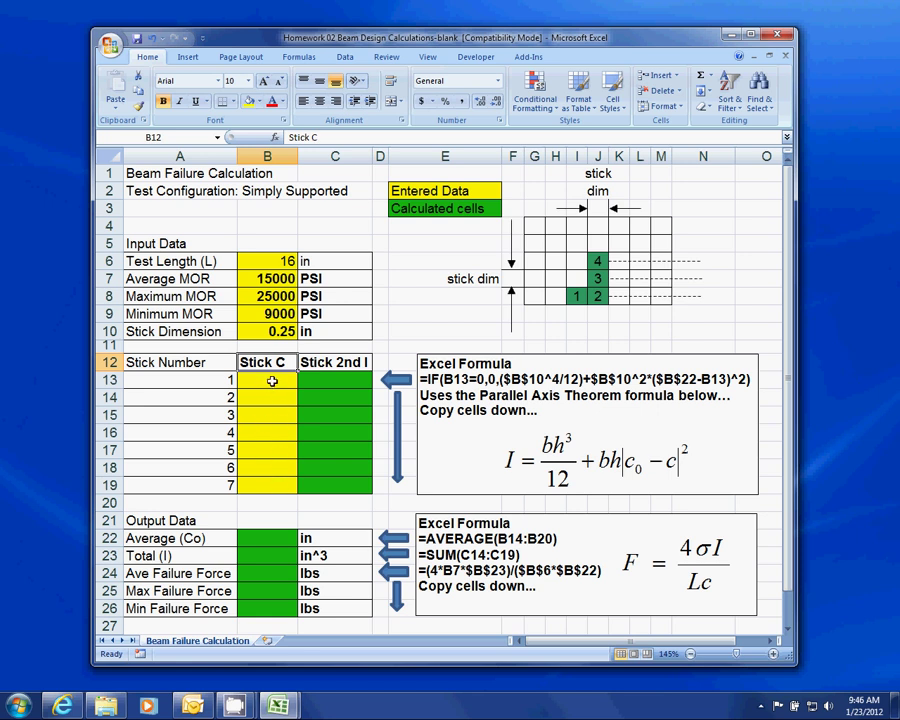
{"action": "left_click_drag", "start_coordinate": [555, 225], "coordinate": [620, 316]}
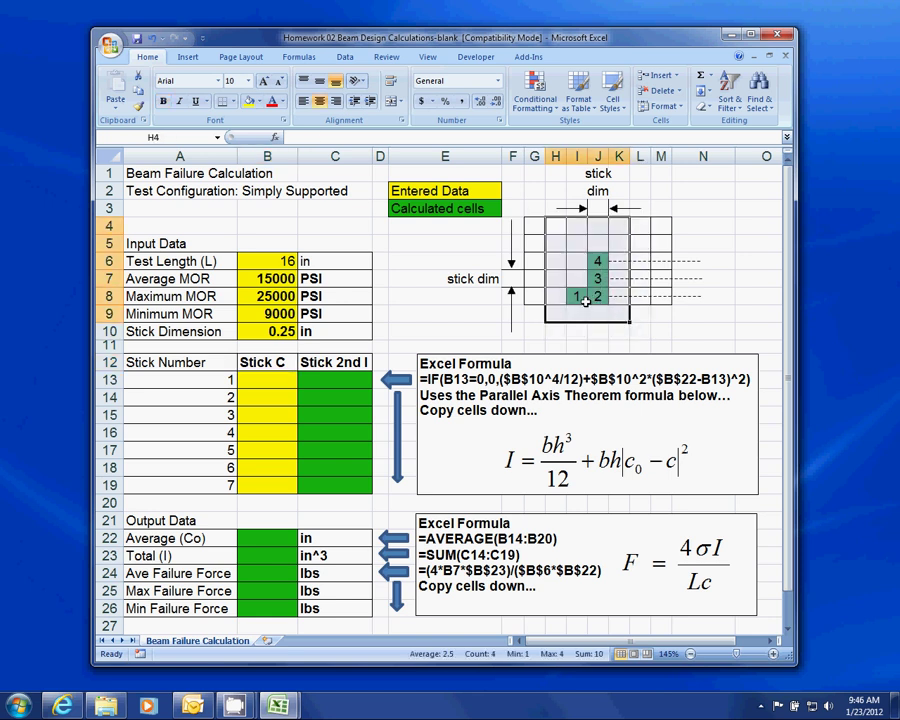
- Enter the Stick C values for sticks 1 to 4 in B13:B16 as =1/8, .125, .375 and .625
{"action": "left_click", "coordinate": [270, 380]}
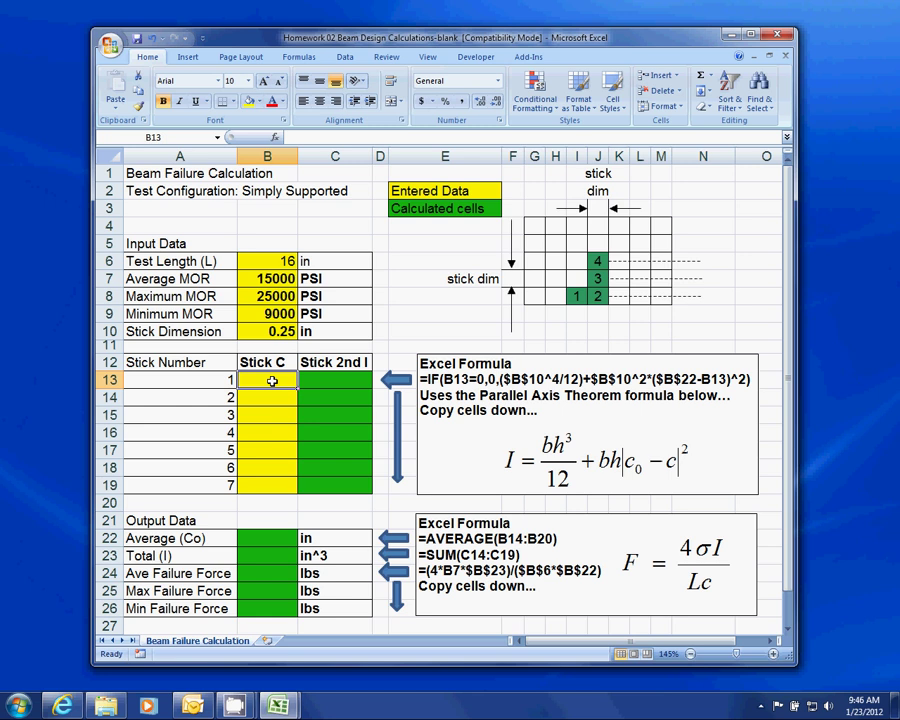
{"action": "type", "text": "=1/8"}
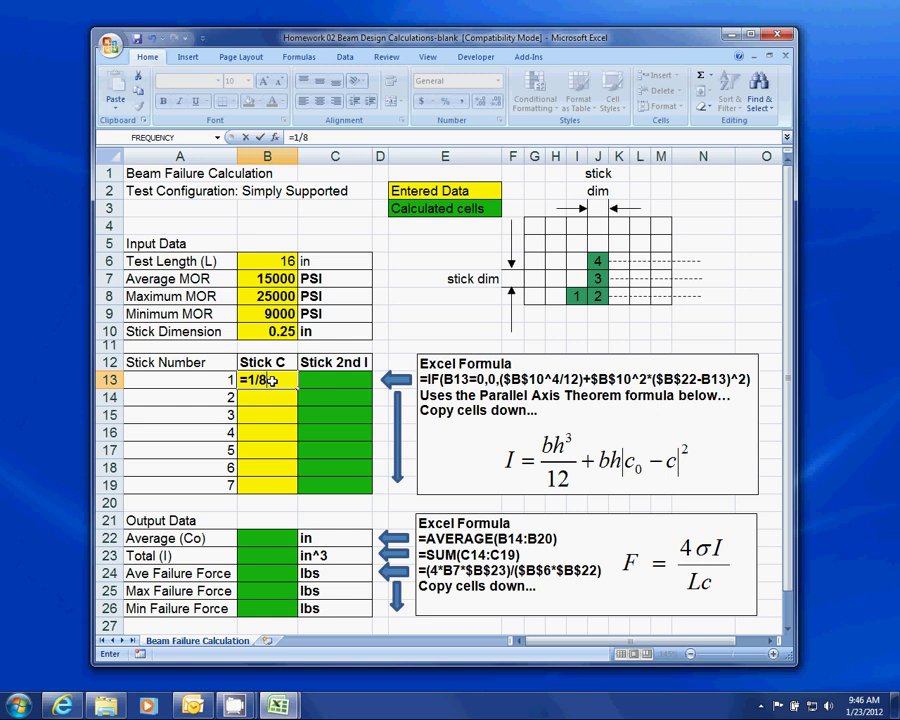
{"action": "key", "text": "Return"}
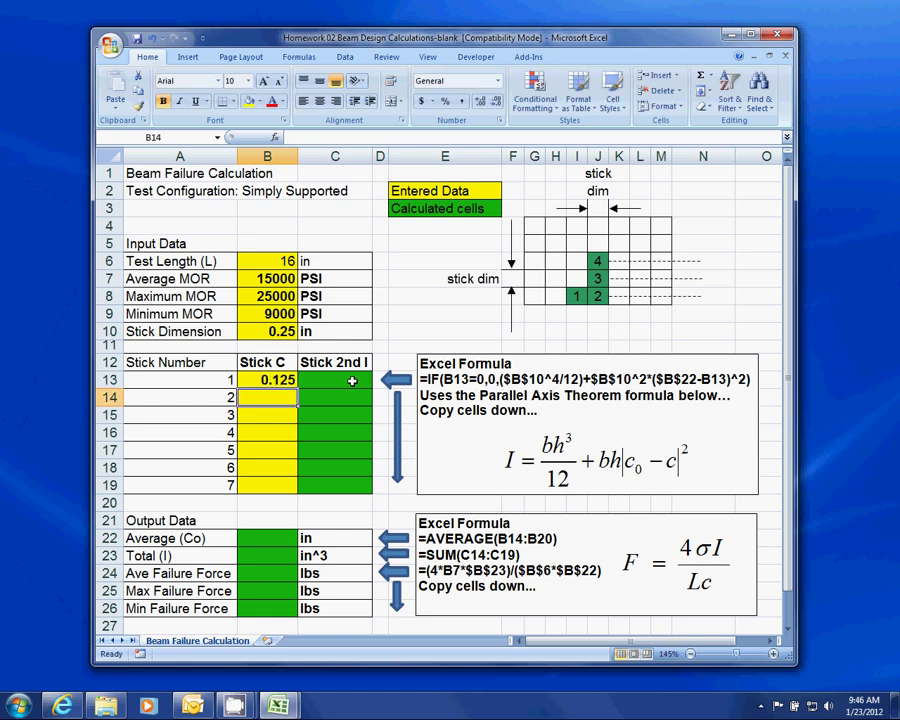
{"action": "type", "text": ".125"}
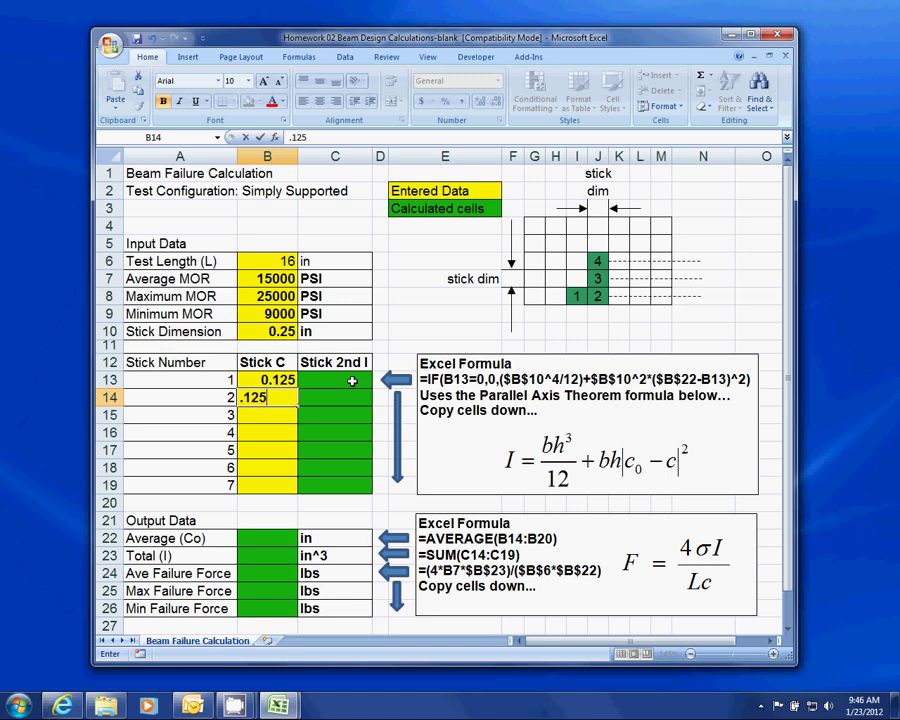
{"action": "key", "text": "Return"}
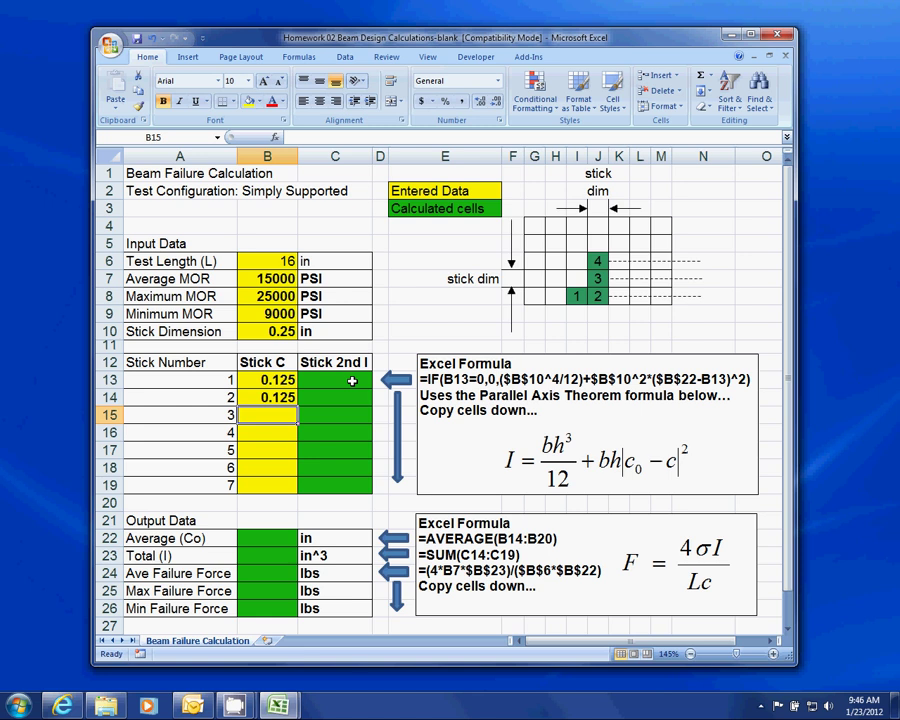
{"action": "type", "text": ".375"}
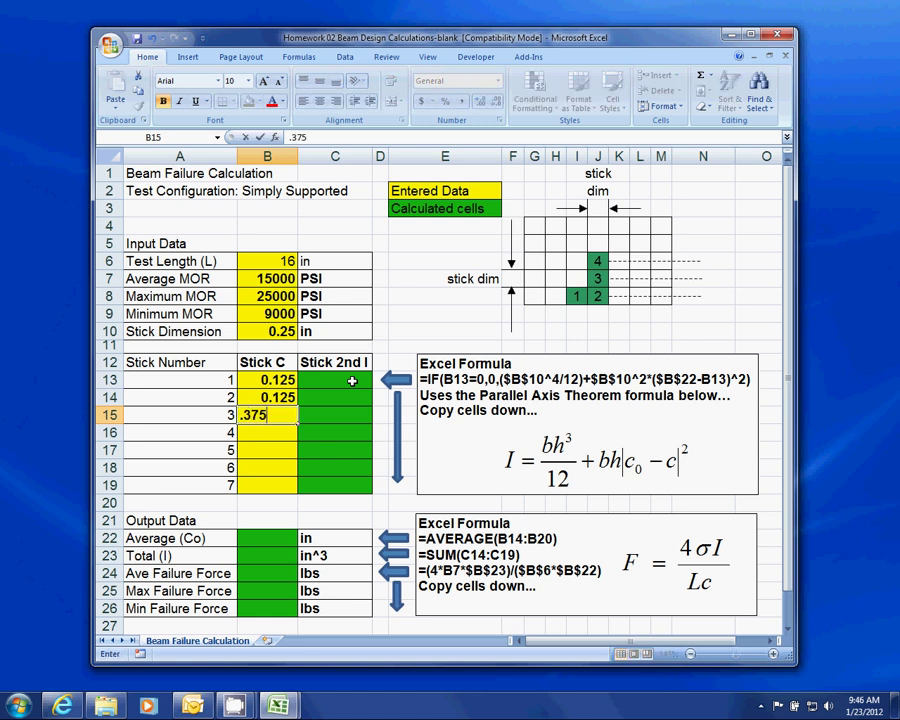
{"action": "key", "text": "Return"}
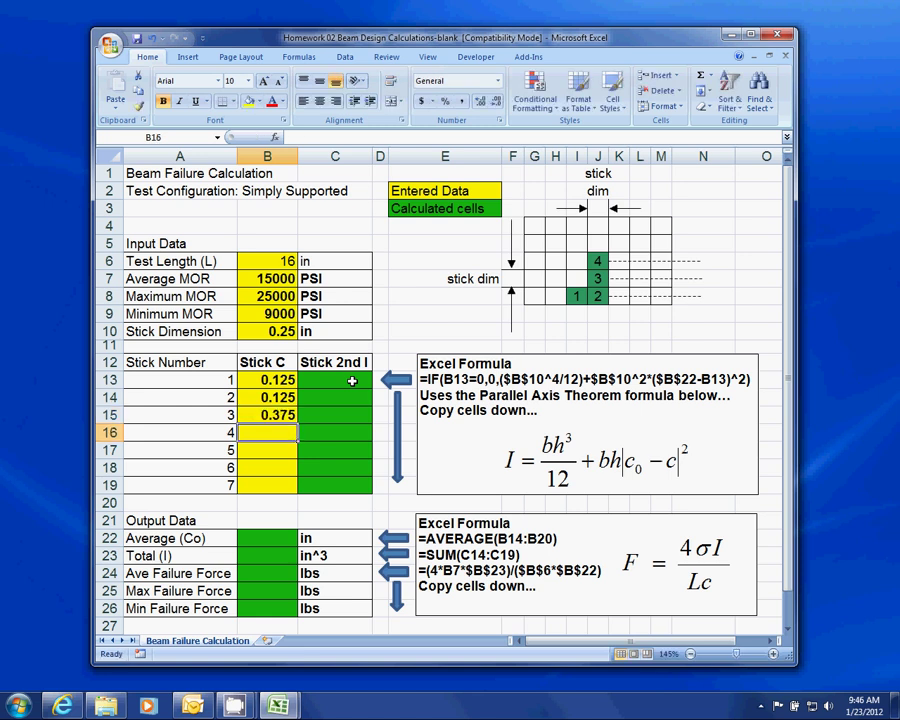
{"action": "type", "text": ".625"}
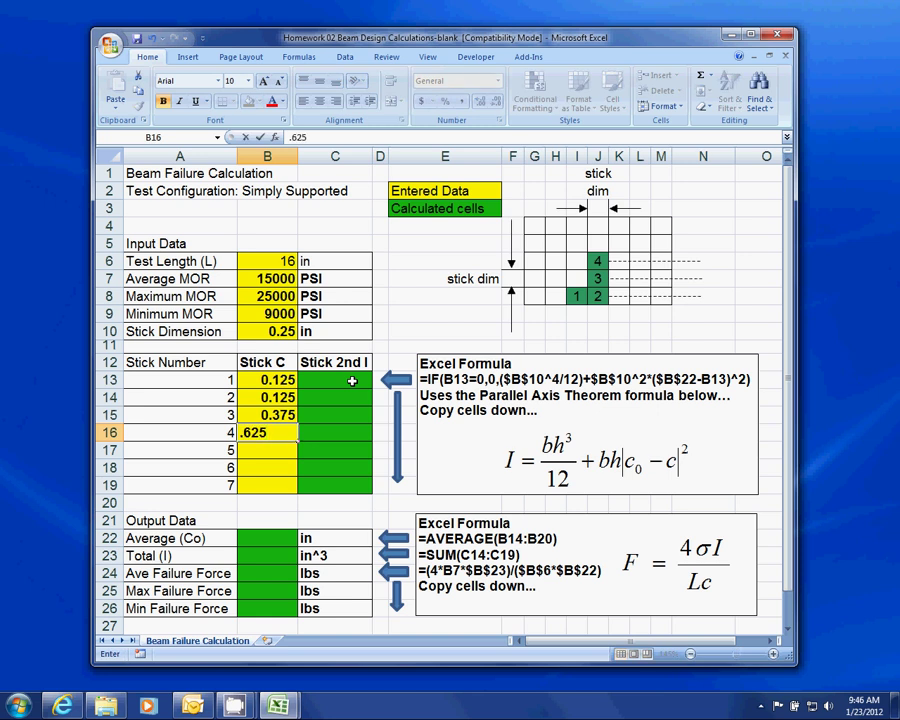
{"action": "key", "text": "Return"}
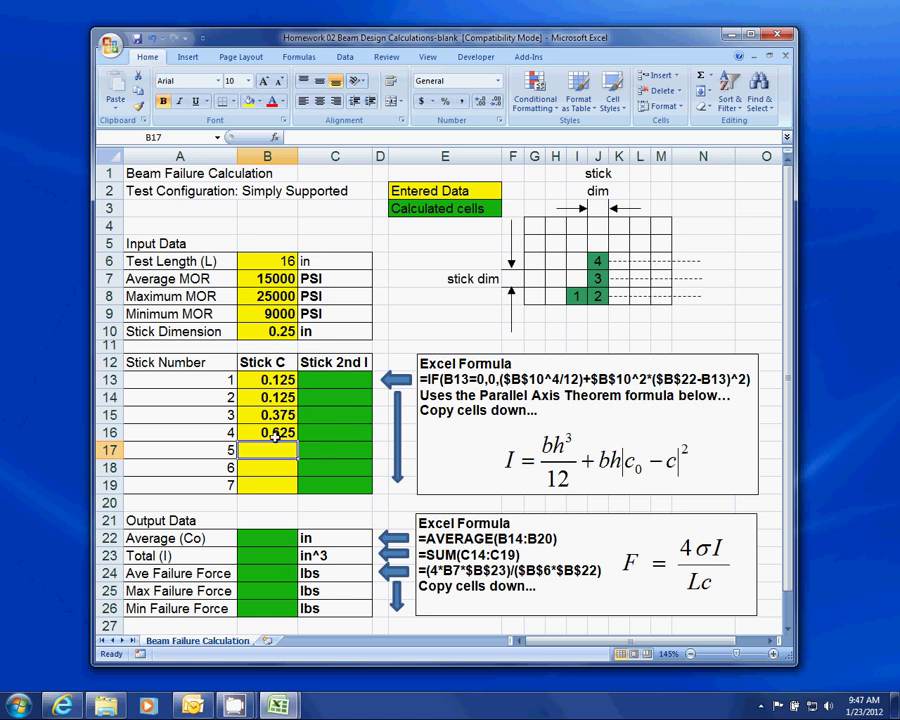
- Calculate Average (Co) in B22 with the formula =average(B13:B19)
{"action": "left_click", "coordinate": [276, 539]}
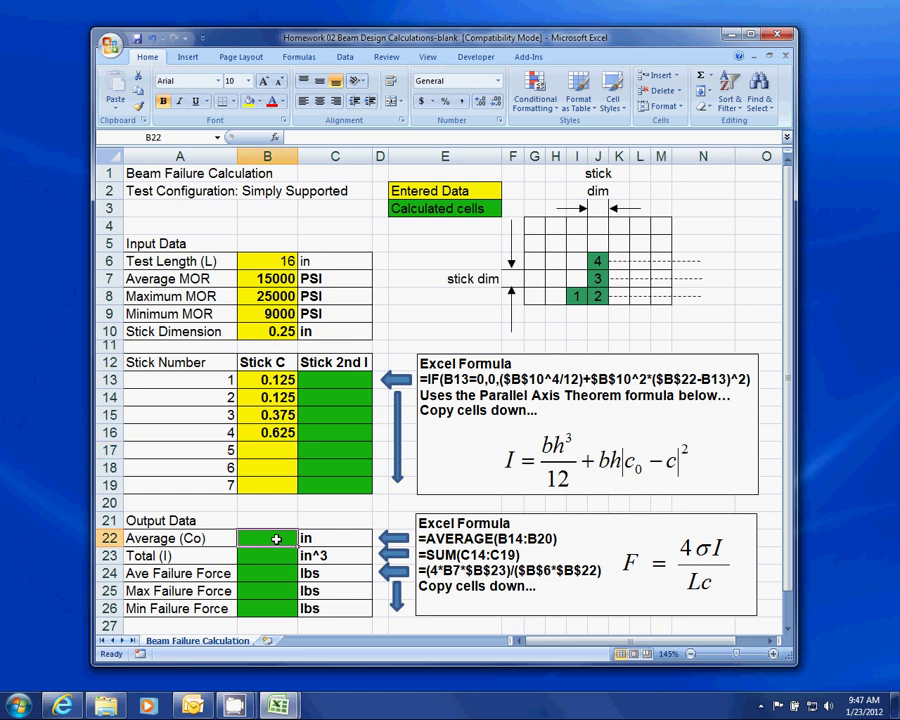
{"action": "type", "text": "=aver"}
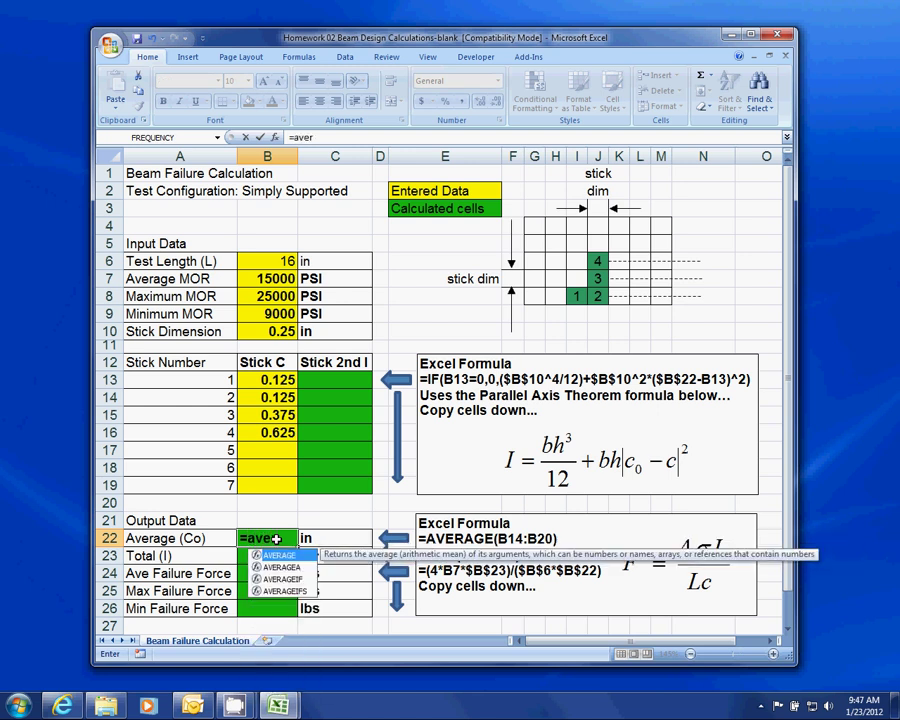
{"action": "type", "text": "age("}
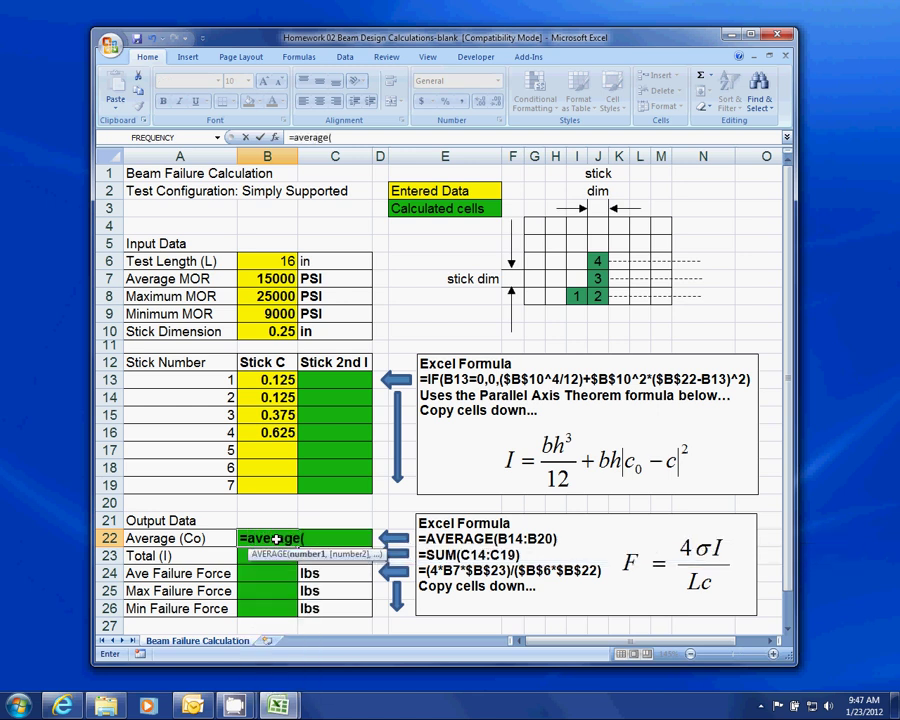
{"action": "left_click_drag", "start_coordinate": [278, 380], "coordinate": [278, 482]}
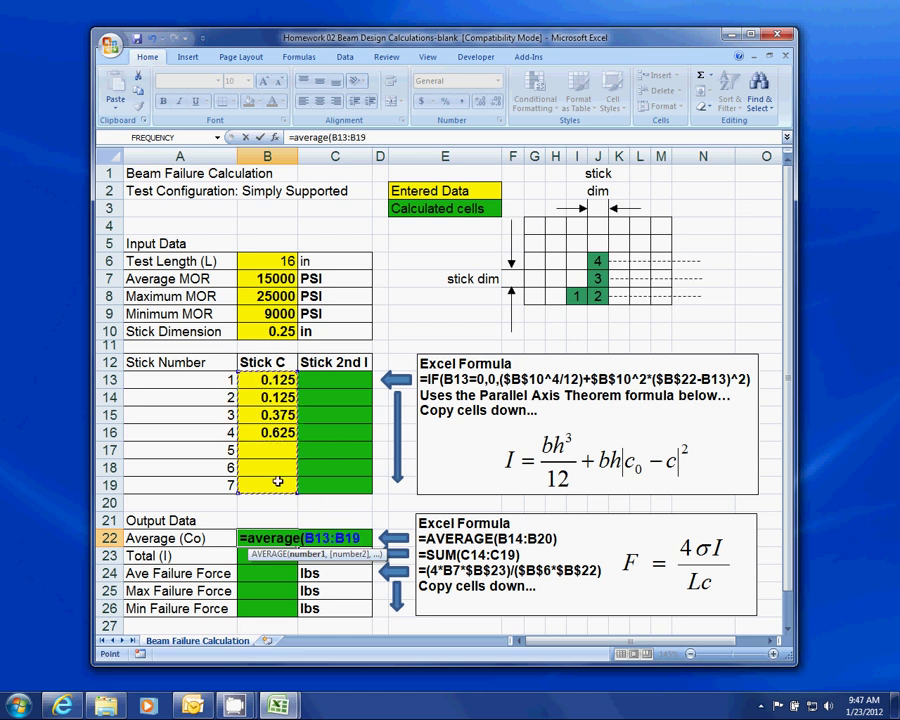
{"action": "type", "text": ")"}
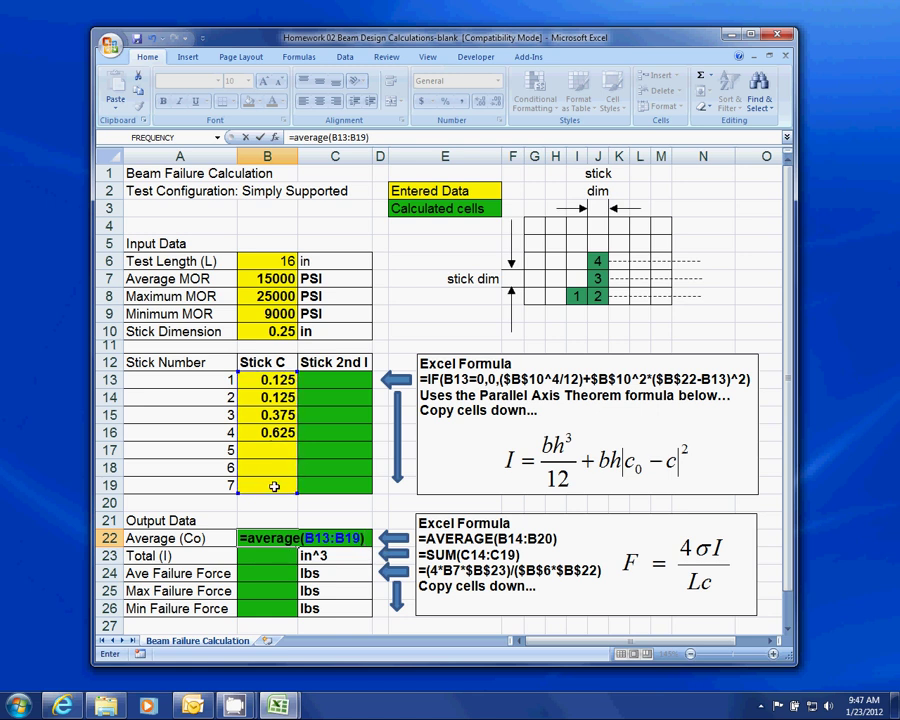
{"action": "key", "text": "Return"}
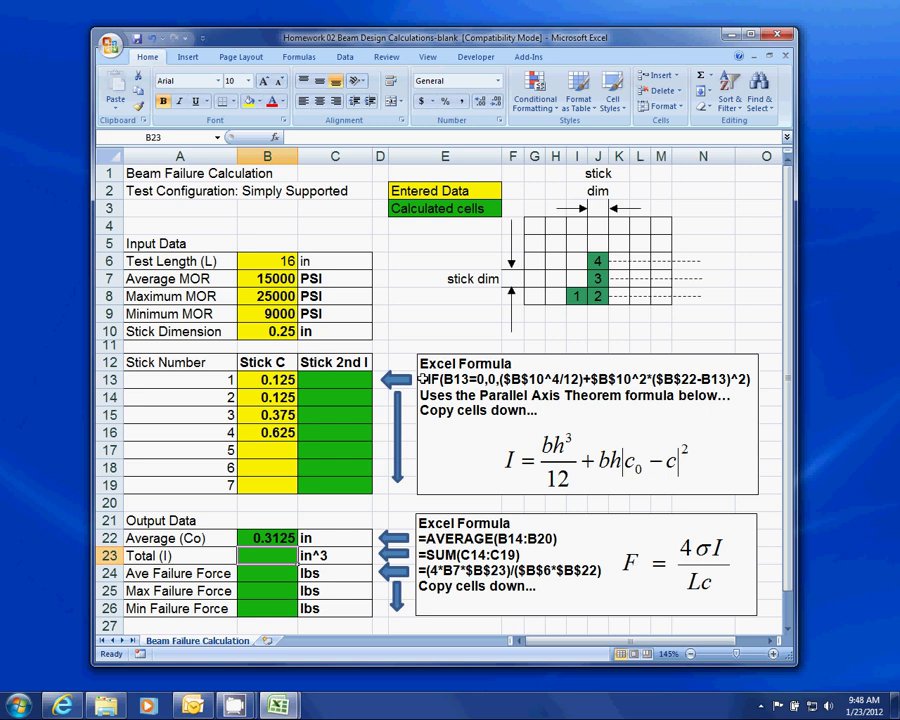
- Enter =if(B13=0,0,($B$10^4/12)+$B$10^**($B$22-B13)^2 as the Stick 2nd I formula in C13 and accept the proposed correction
{"action": "left_click_drag", "start_coordinate": [423, 379], "coordinate": [745, 380]}
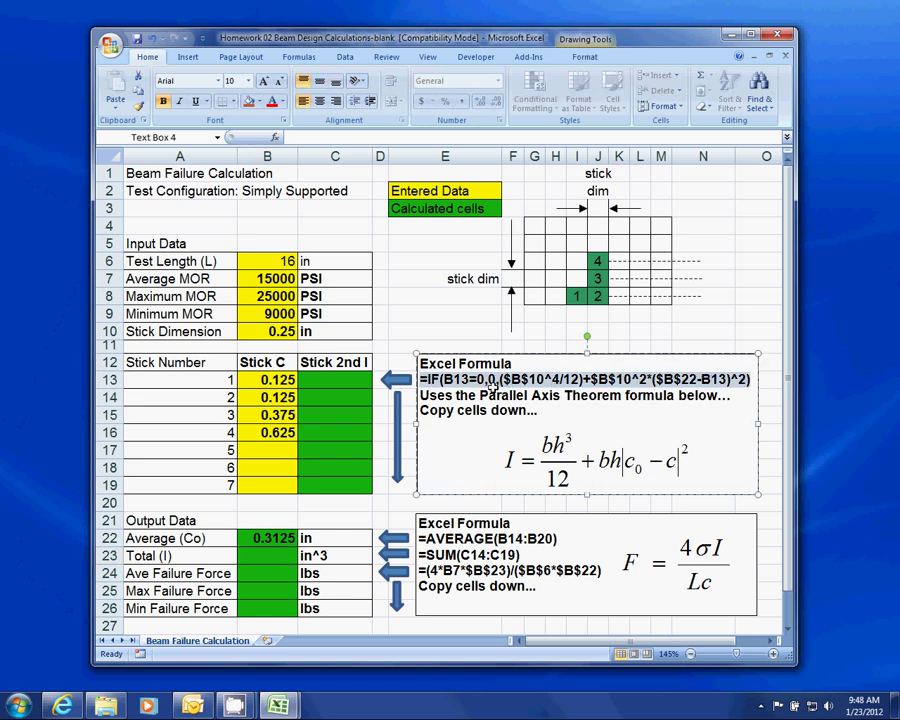
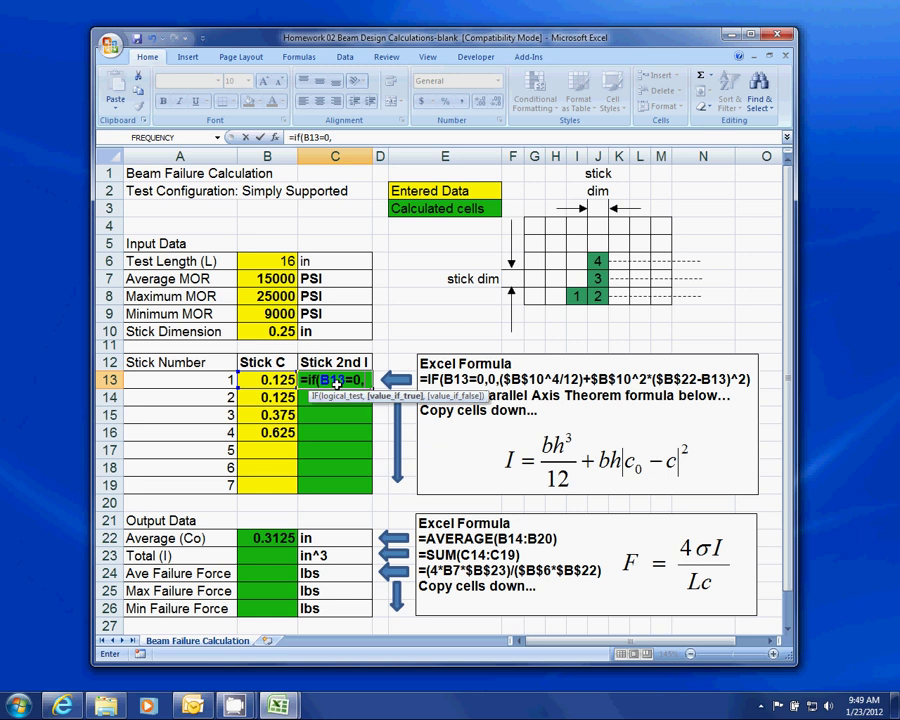
{"action": "type", "text": "0,("}
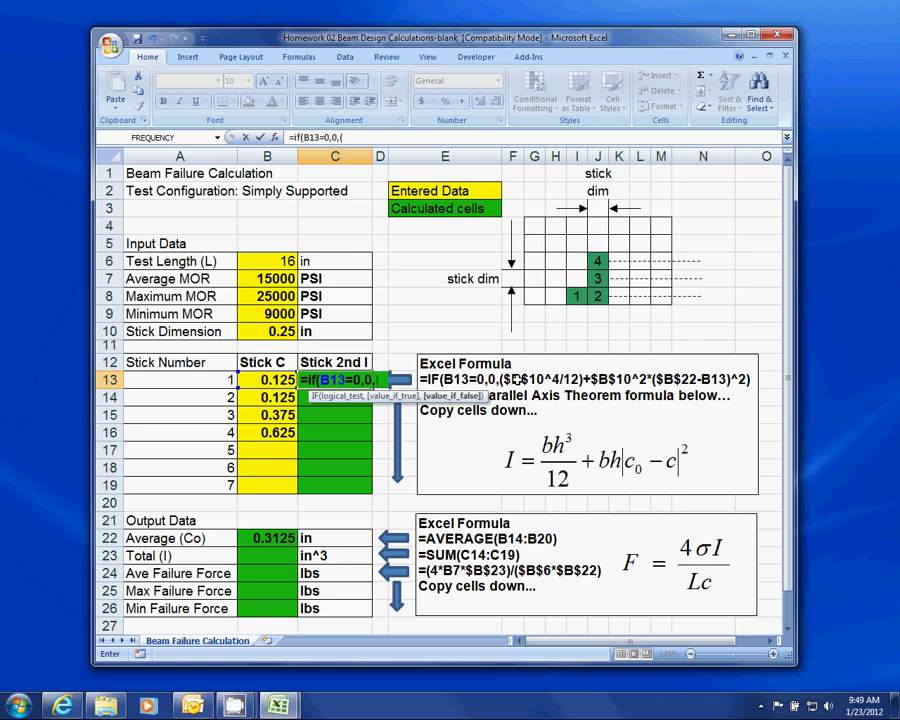
{"action": "left_click", "coordinate": [277, 333]}
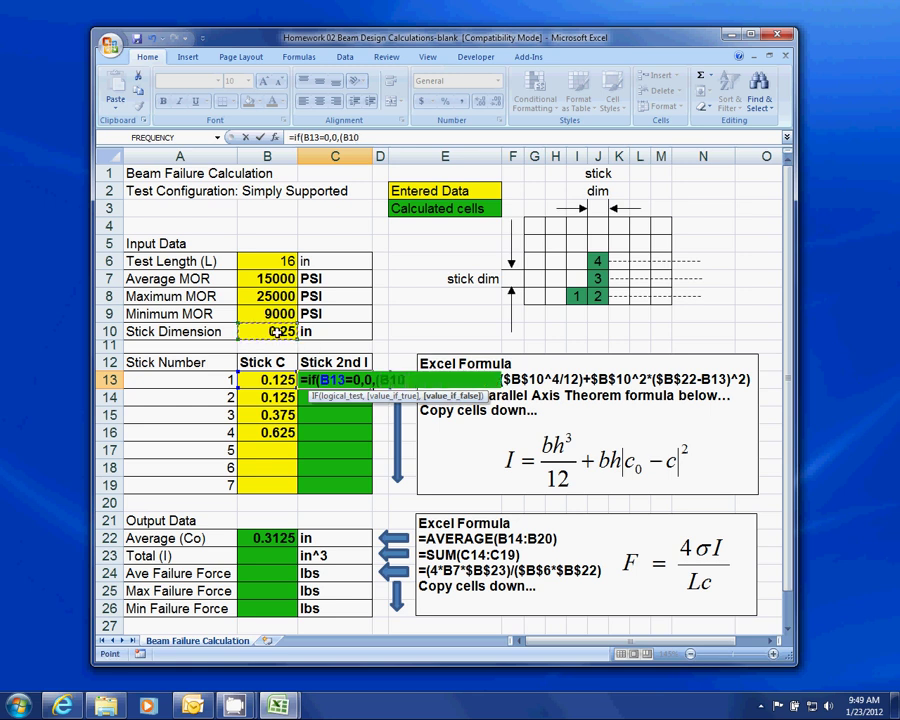
{"action": "key", "text": "F4"}
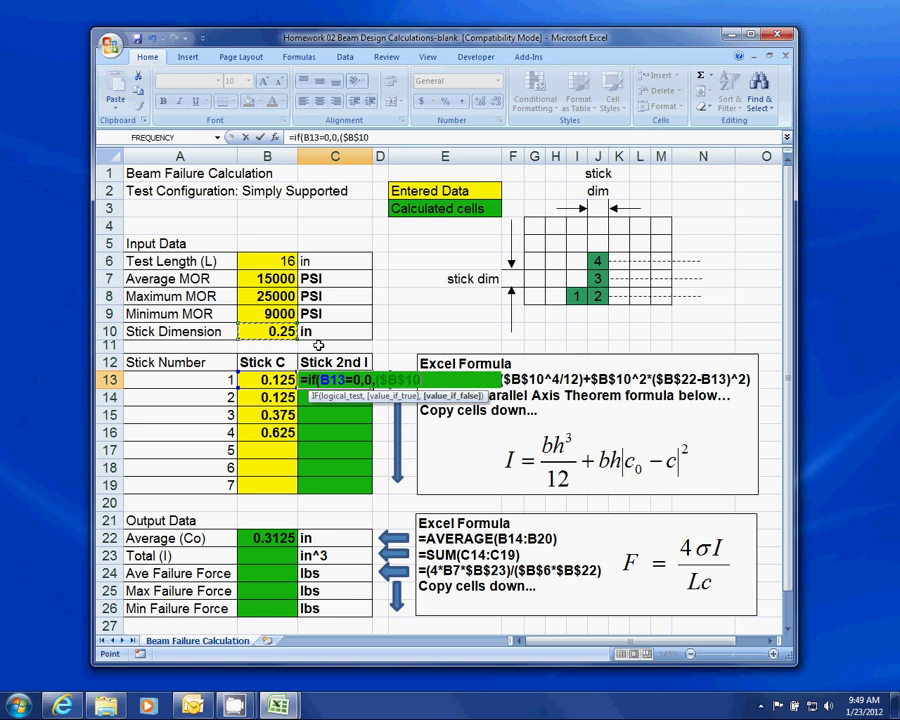
{"action": "type", "text": "^4/12)+"}
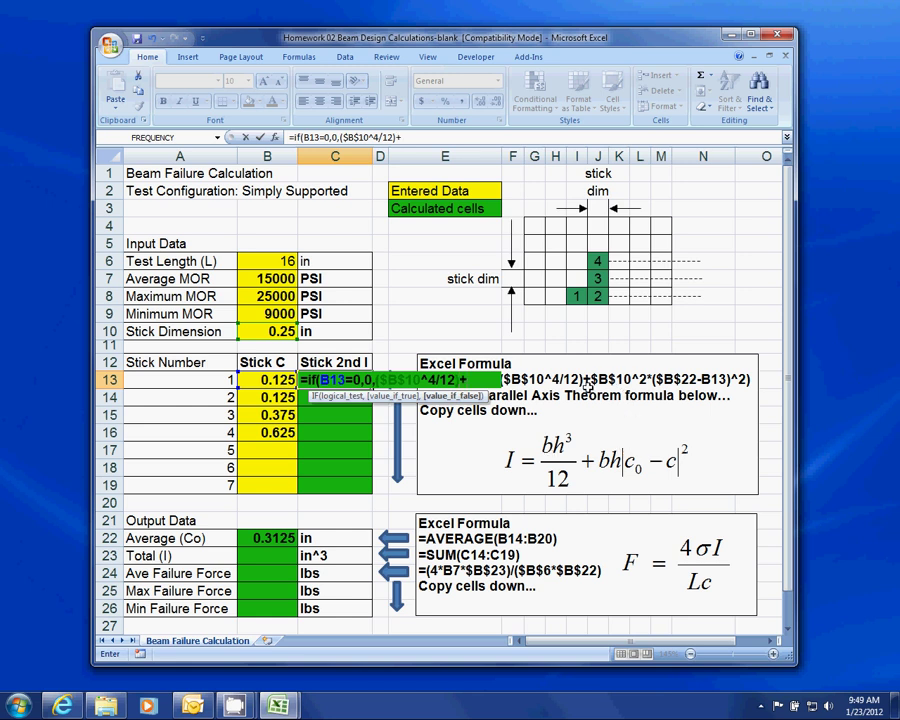
{"action": "left_click", "coordinate": [272, 330]}
{"action": "key", "text": "F4"}
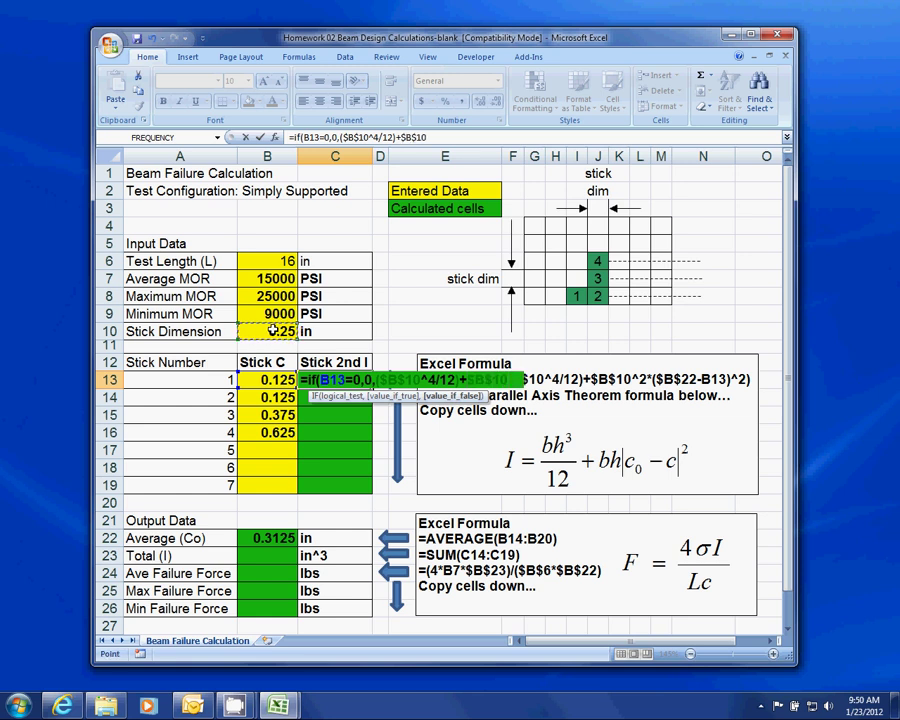
{"action": "type", "text": "^**"}
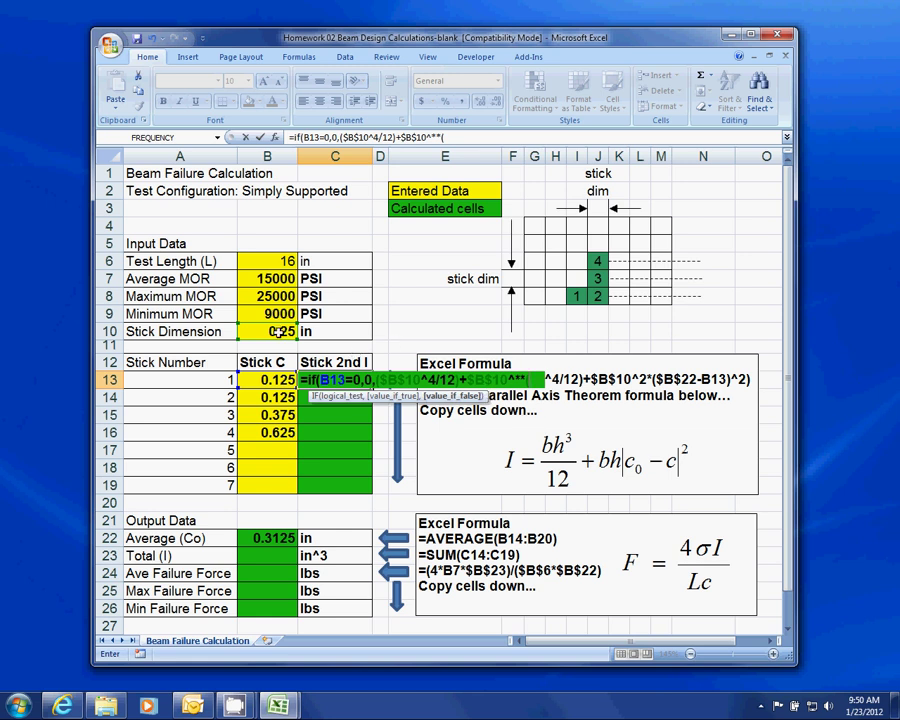
{"action": "left_click", "coordinate": [278, 538]}
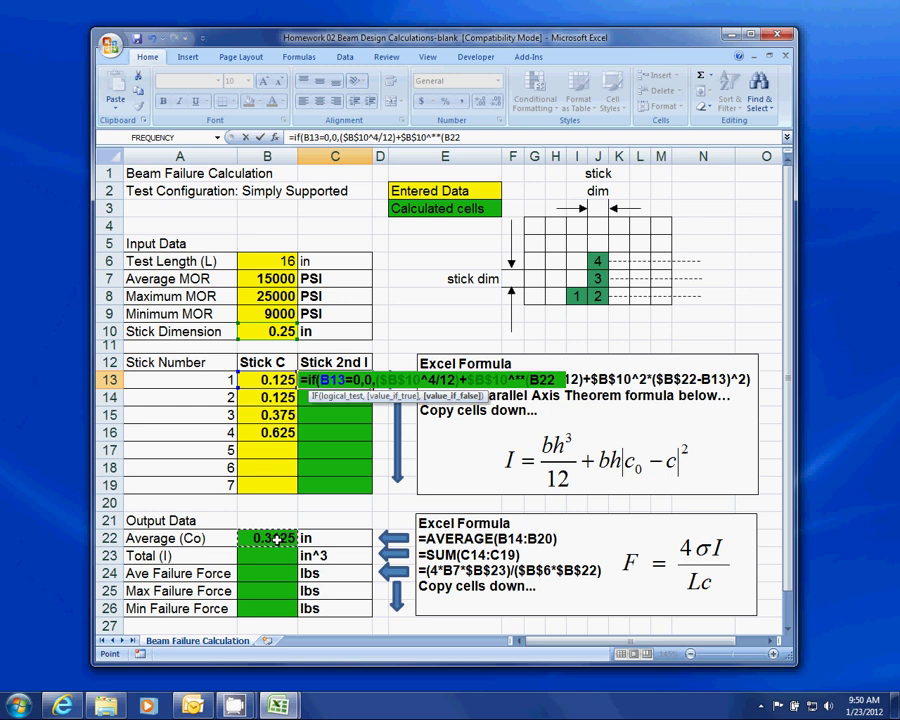
{"action": "key", "text": "F4"}
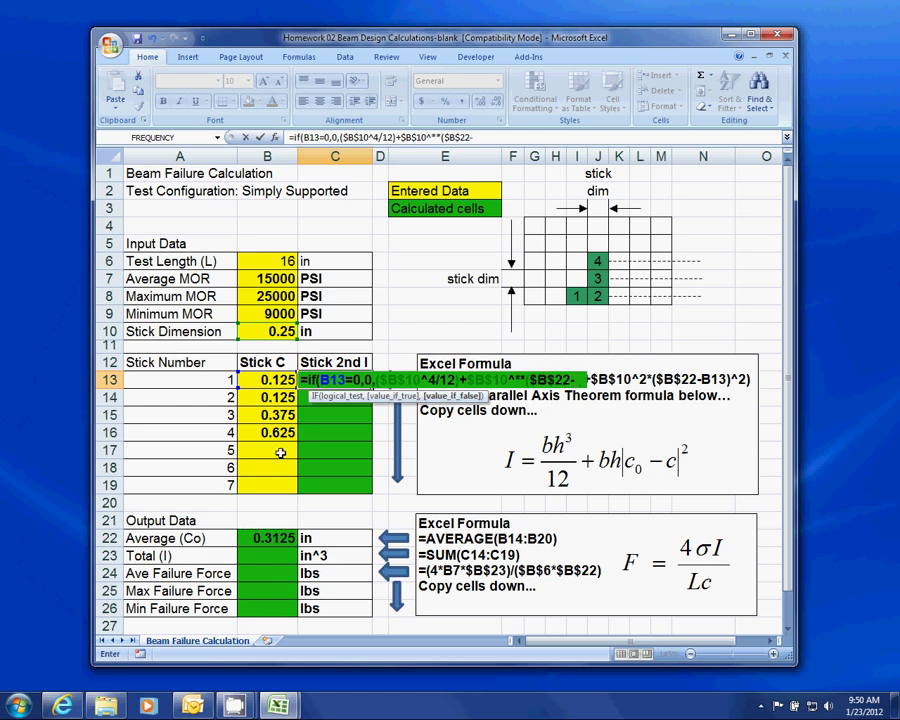
{"action": "left_click", "coordinate": [270, 379]}
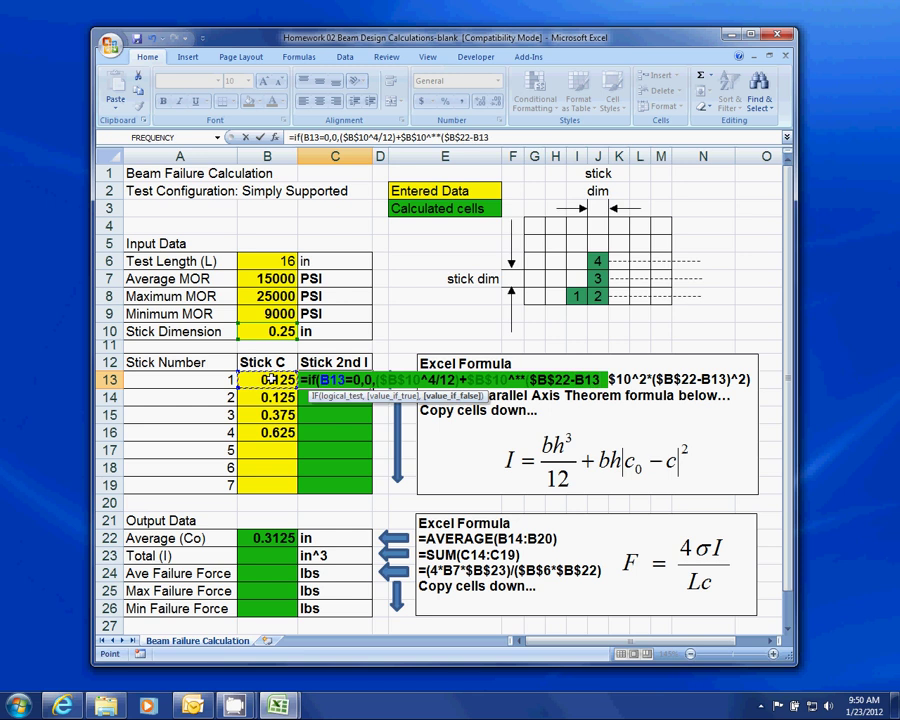
{"action": "type", "text": ")^2"}
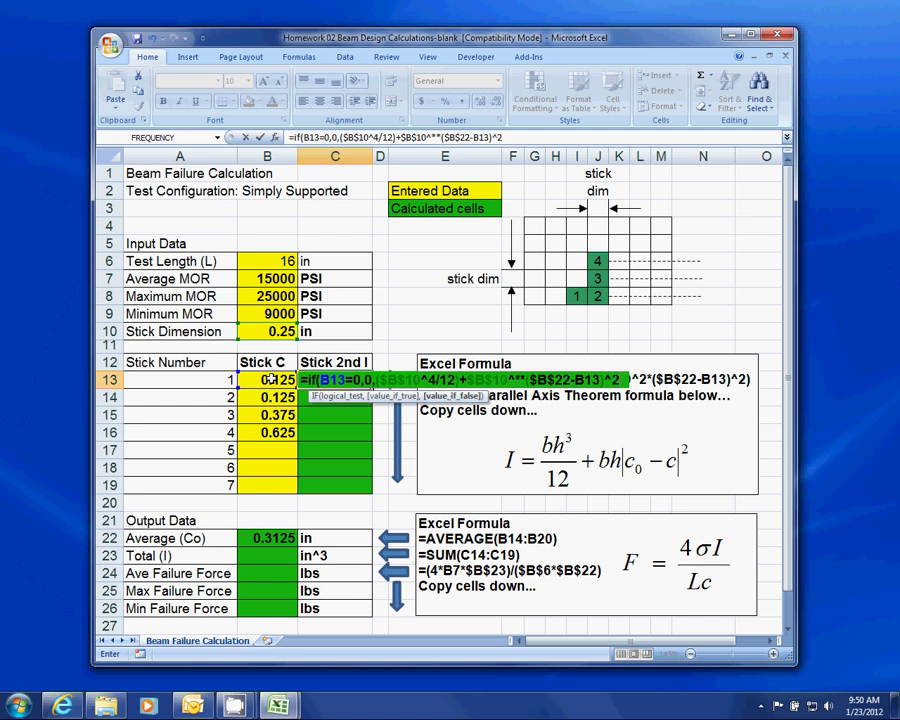
{"action": "key", "text": "Return"}
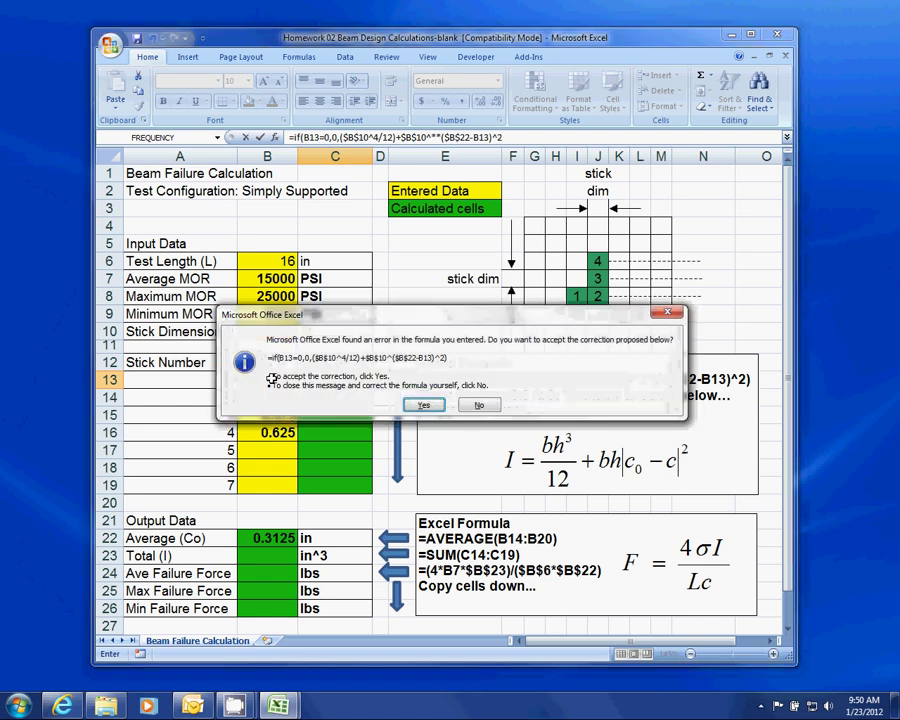
{"action": "left_click", "coordinate": [422, 404]}
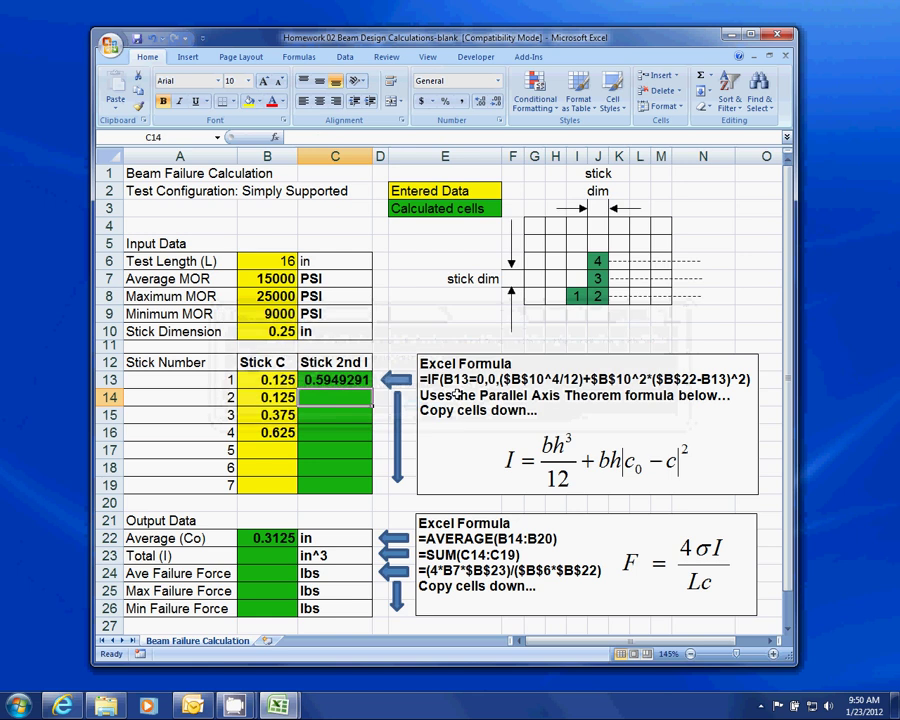
- Correct the formula in C13 to =IF(B13=0,0,($B$10^4/12)+$B$10^2*($B$22-B13)^2)
{"action": "left_click", "coordinate": [350, 380]}
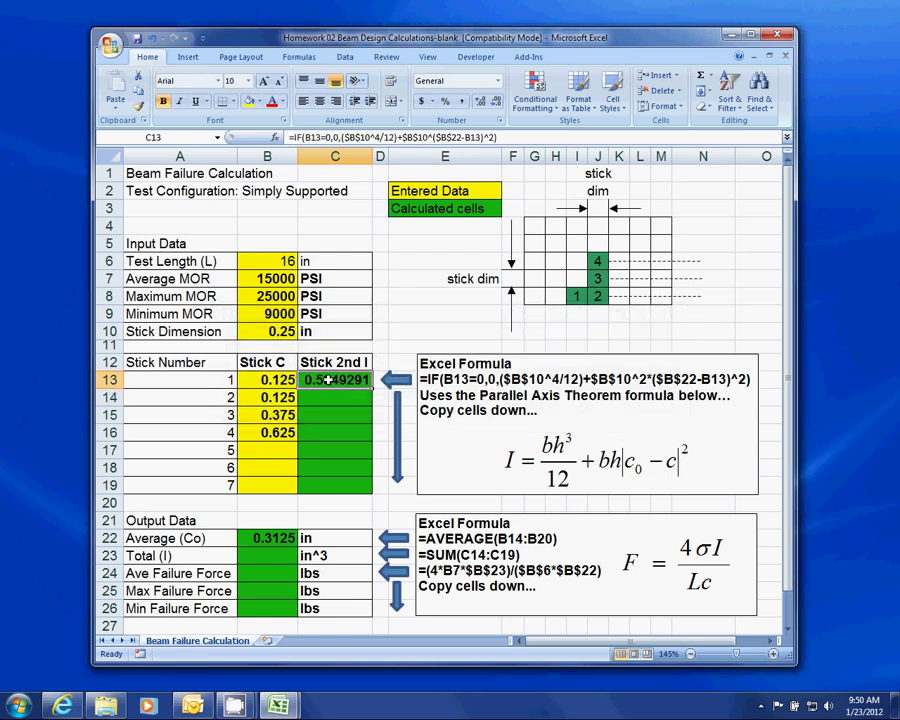
{"action": "double_click", "coordinate": [328, 380]}
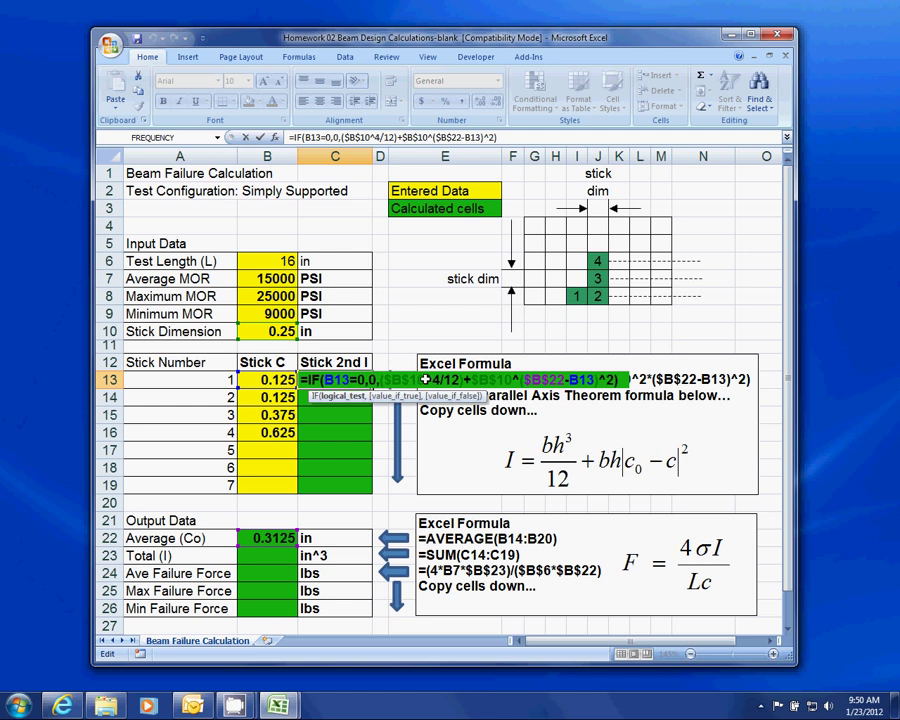
{"action": "left_click", "coordinate": [519, 380]}
{"action": "type", "text": "2"}
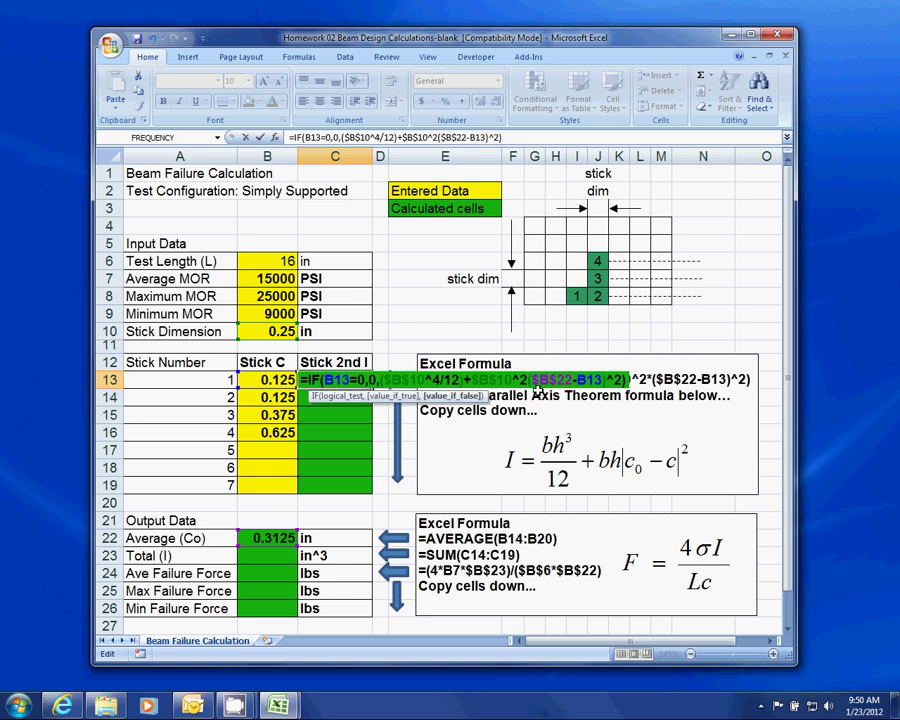
{"action": "type", "text": "*"}
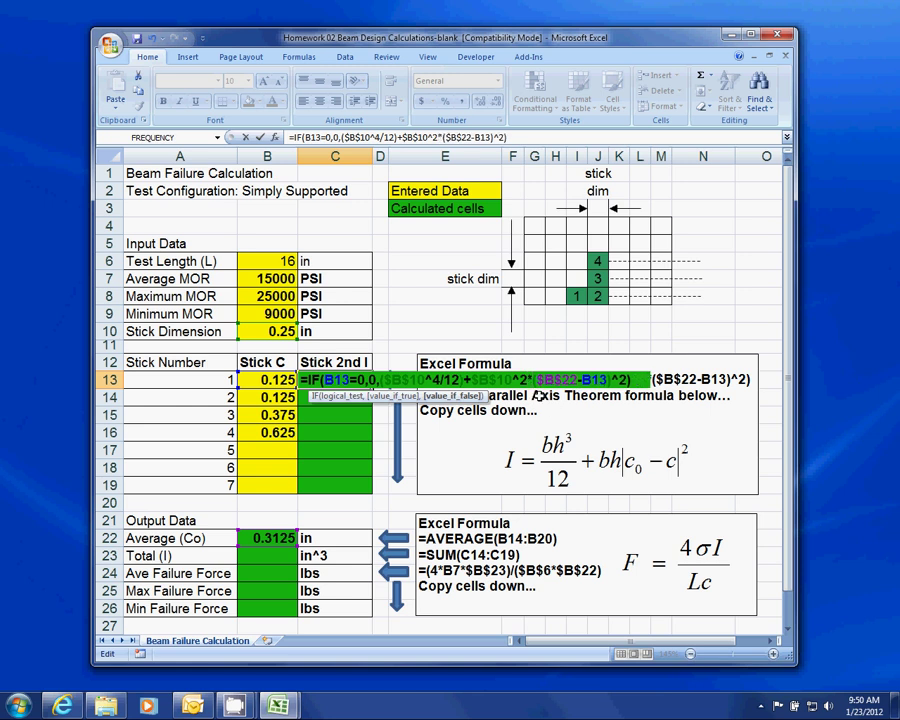
{"action": "key", "text": "Return"}
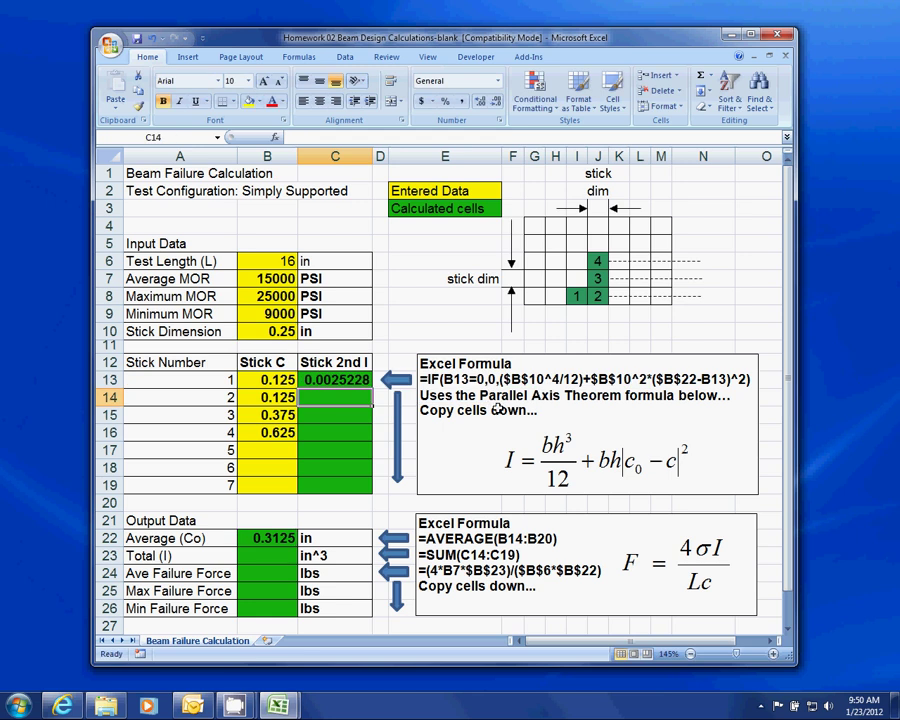
- Copy the Stick 2nd I formula from C13 down to C19 and check the copied formula in C15
{"action": "left_click", "coordinate": [364, 380]}
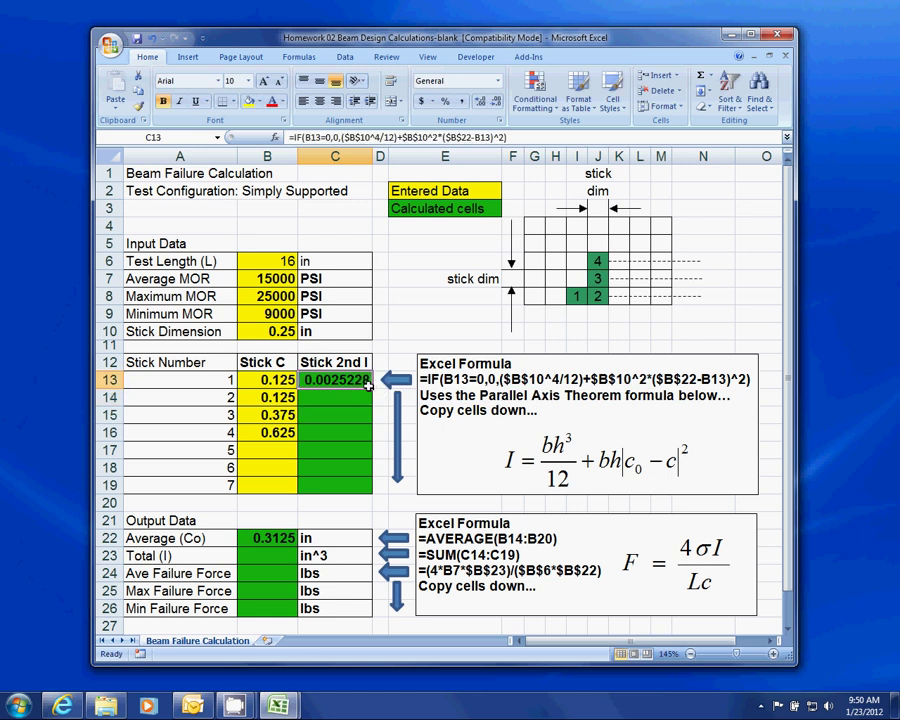
{"action": "left_click_drag", "start_coordinate": [371, 388], "coordinate": [369, 488]}
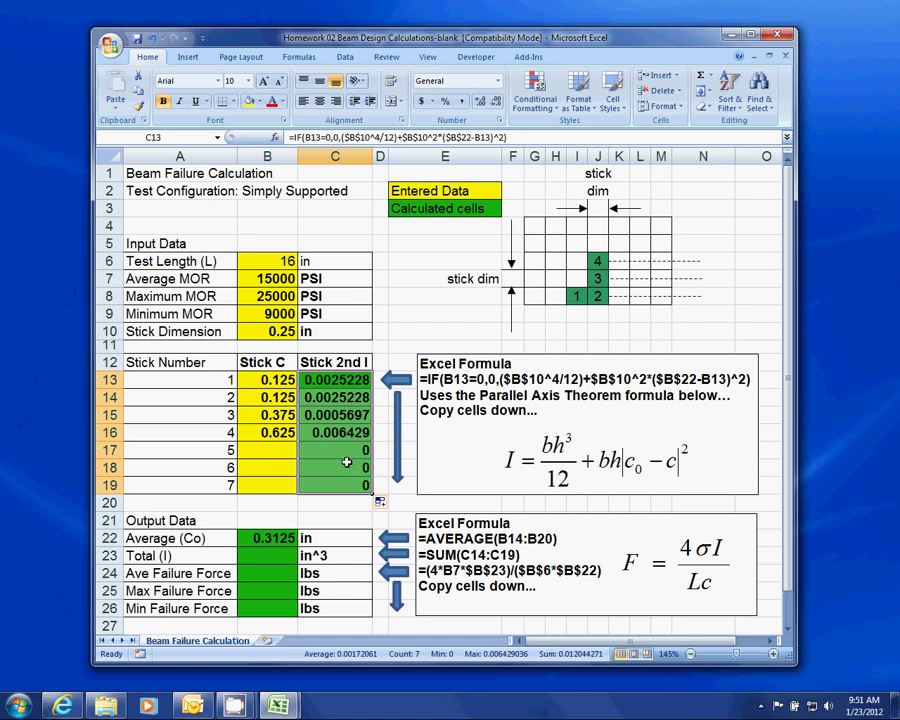
{"action": "left_click", "coordinate": [344, 413]}
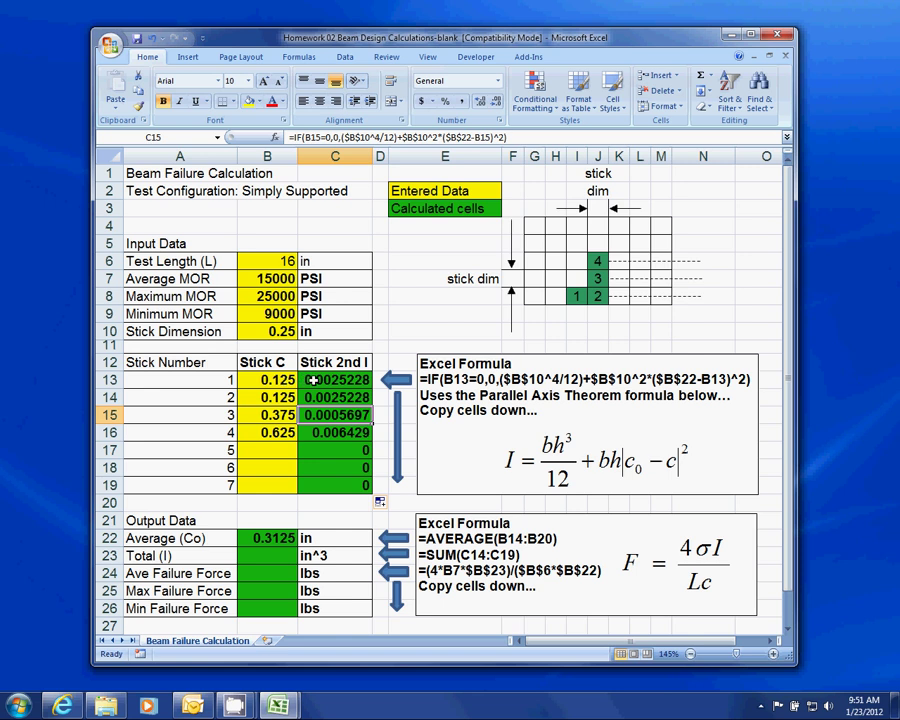
- Calculate Total (I) in B23 by summing the Stick 2nd I values in C13:C19
{"action": "left_click", "coordinate": [276, 555]}
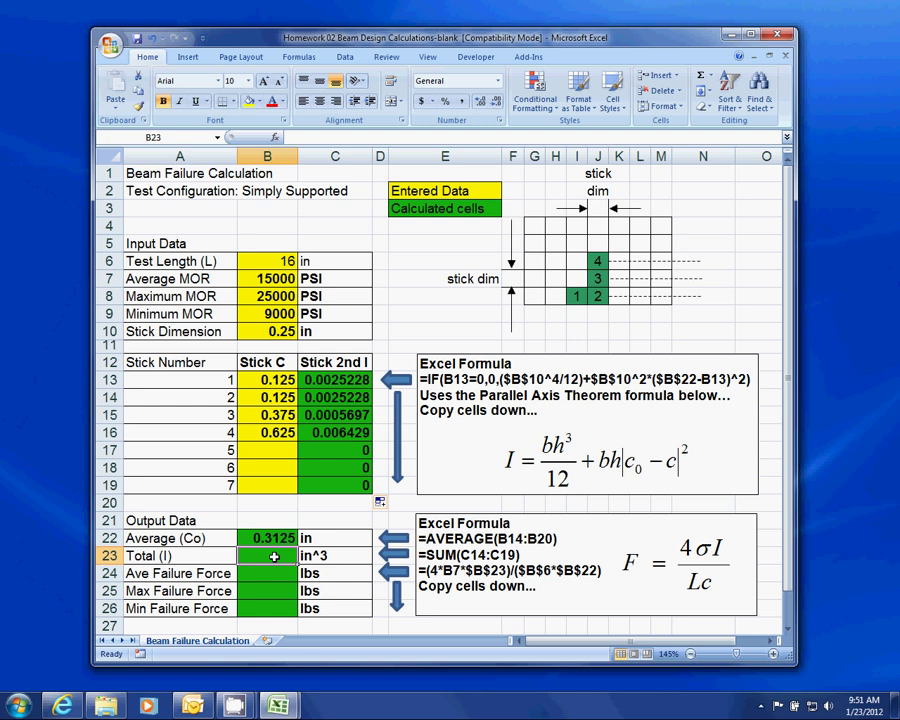
{"action": "type", "text": "=sum"}
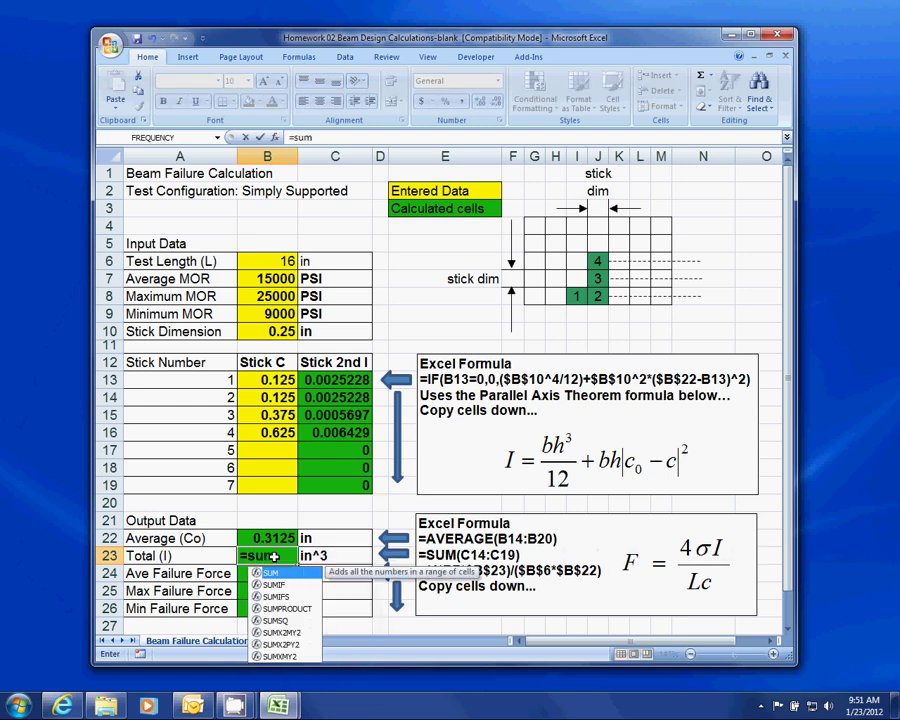
{"action": "type", "text": "("}
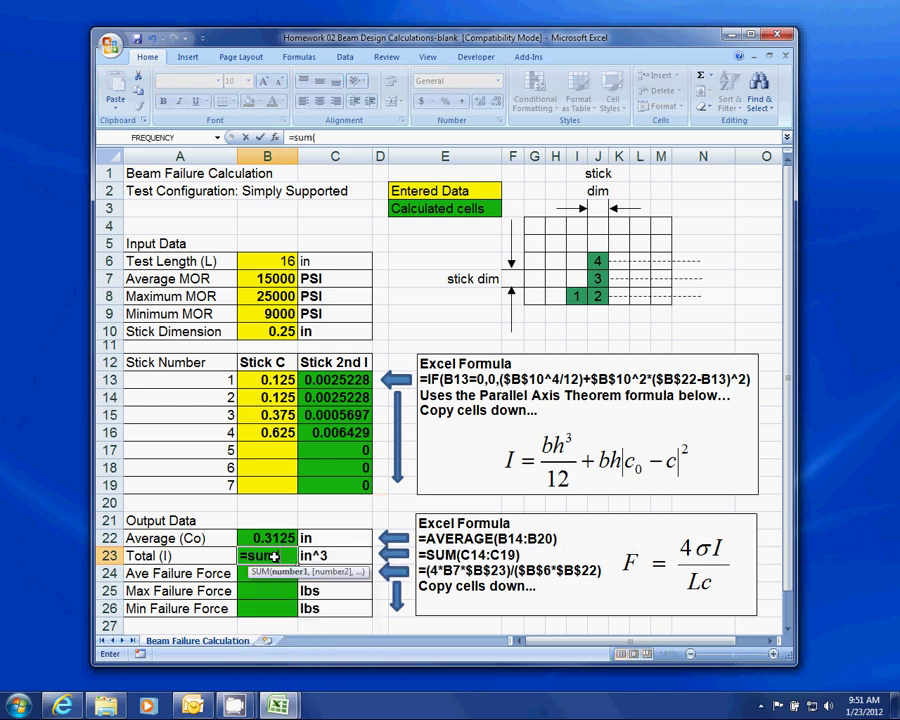
{"action": "left_click", "coordinate": [343, 378]}
{"action": "left_click_drag", "start_coordinate": [343, 378], "coordinate": [352, 484]}
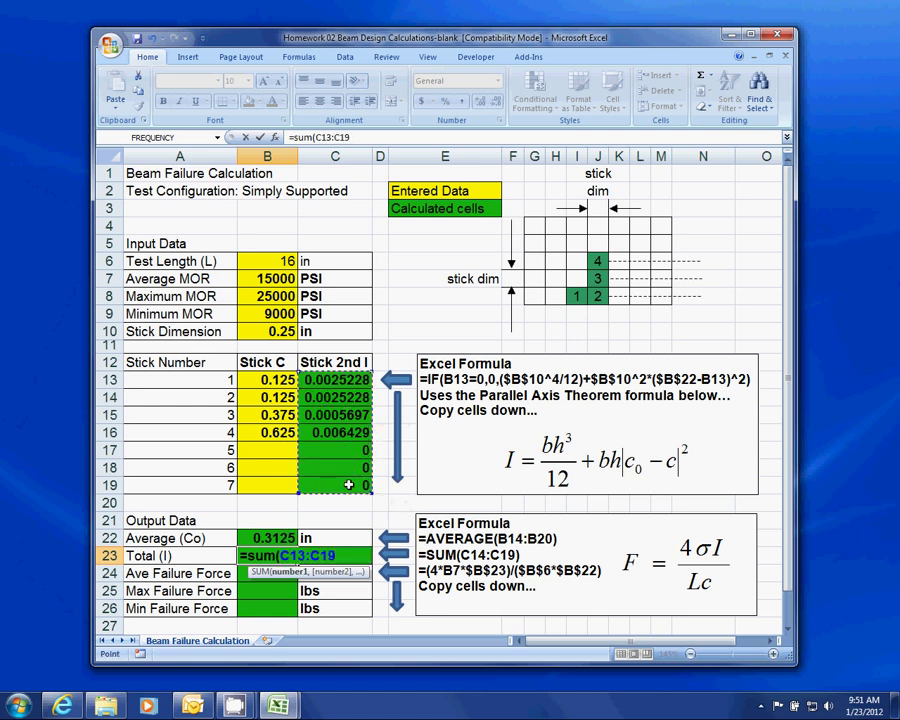
{"action": "key", "text": "Return"}
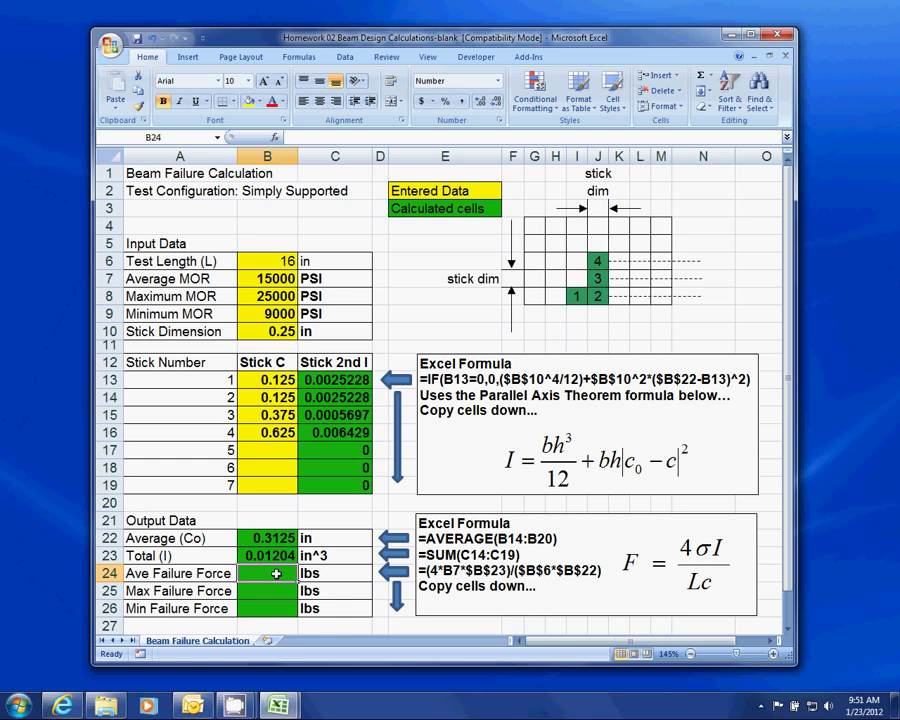
- Calculate Ave Failure Force in B24 with the formula =4*B7*B23/(B6*B22)
{"action": "type", "text": "="}
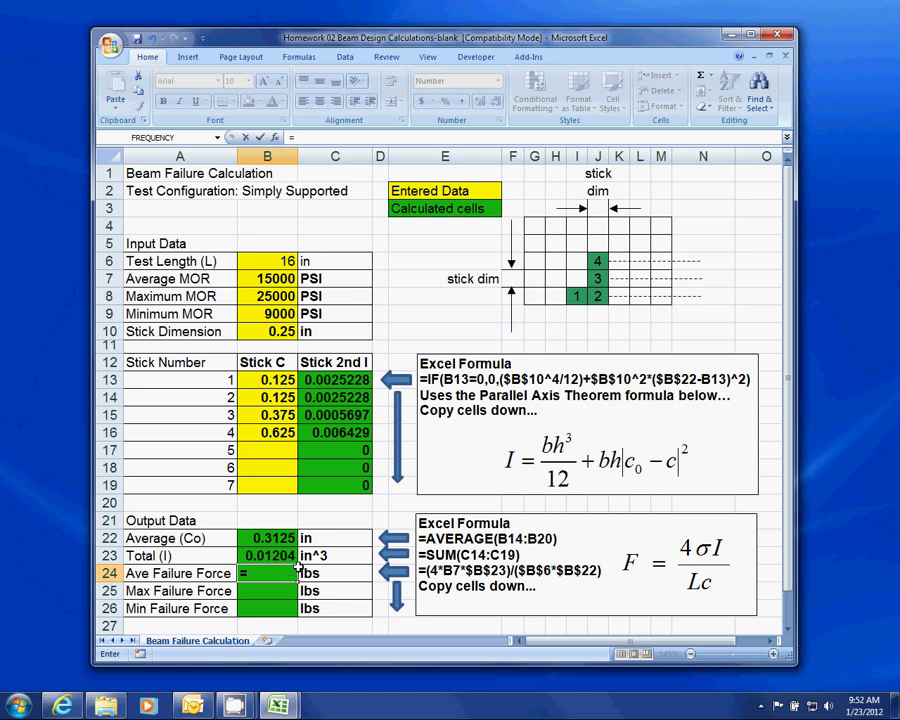
{"action": "type", "text": "4*"}
{"action": "left_click", "coordinate": [266, 281]}
{"action": "type", "text": "*"}
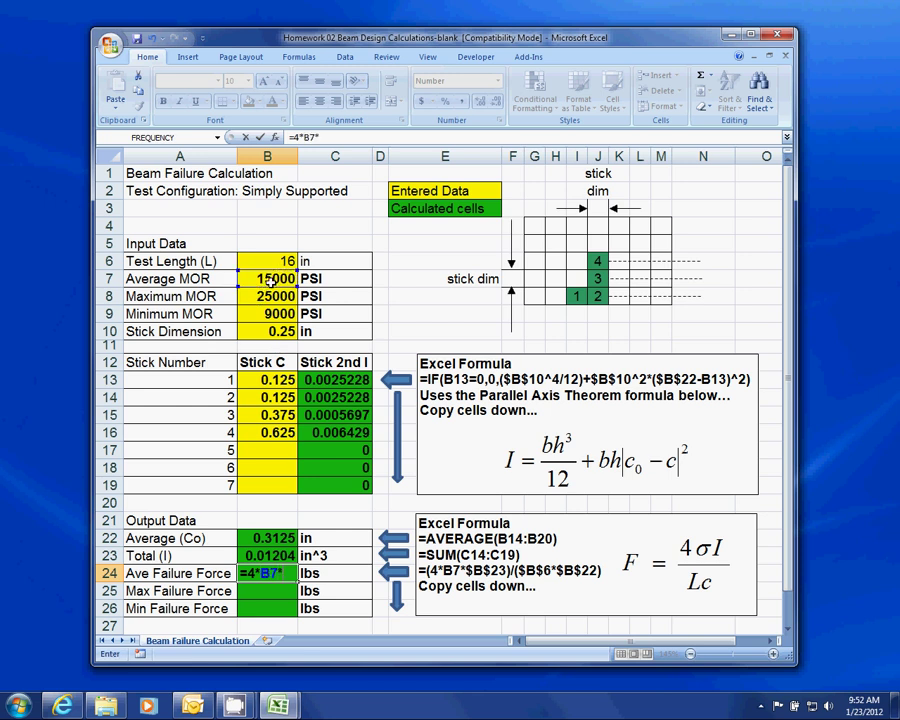
{"action": "left_click", "coordinate": [267, 555]}
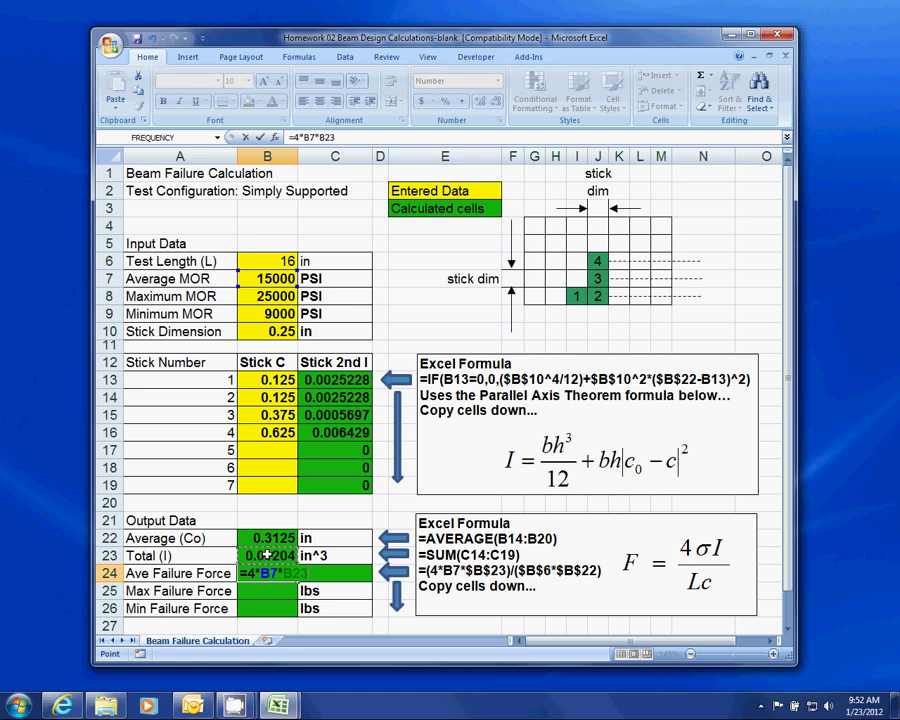
{"action": "type", "text": "/("}
{"action": "left_click", "coordinate": [265, 262]}
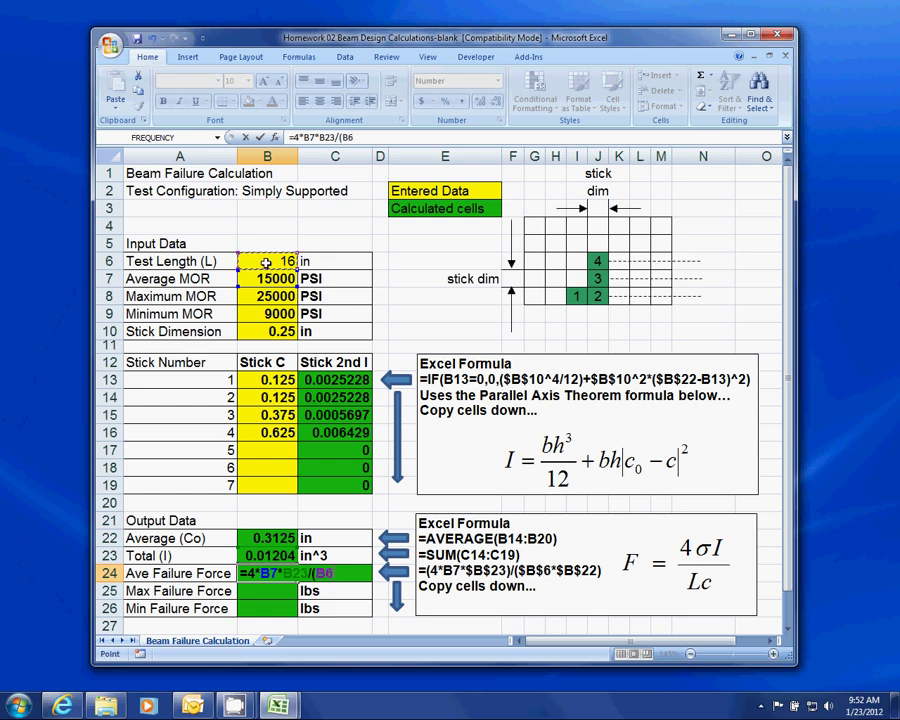
{"action": "type", "text": "*"}
{"action": "left_click", "coordinate": [271, 538]}
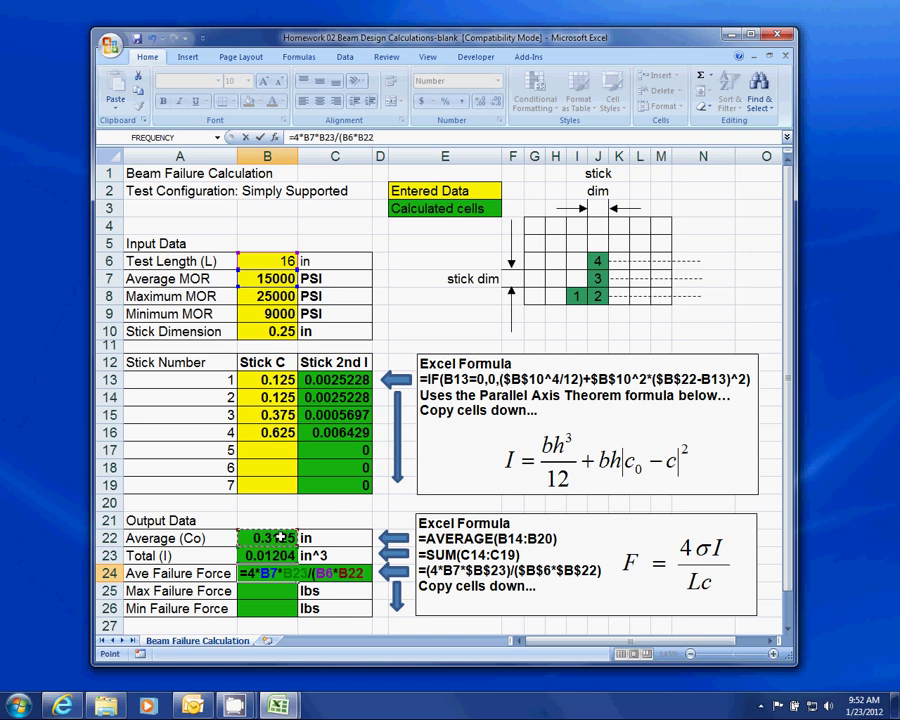
{"action": "type", "text": ")"}
{"action": "key", "text": "Return"}
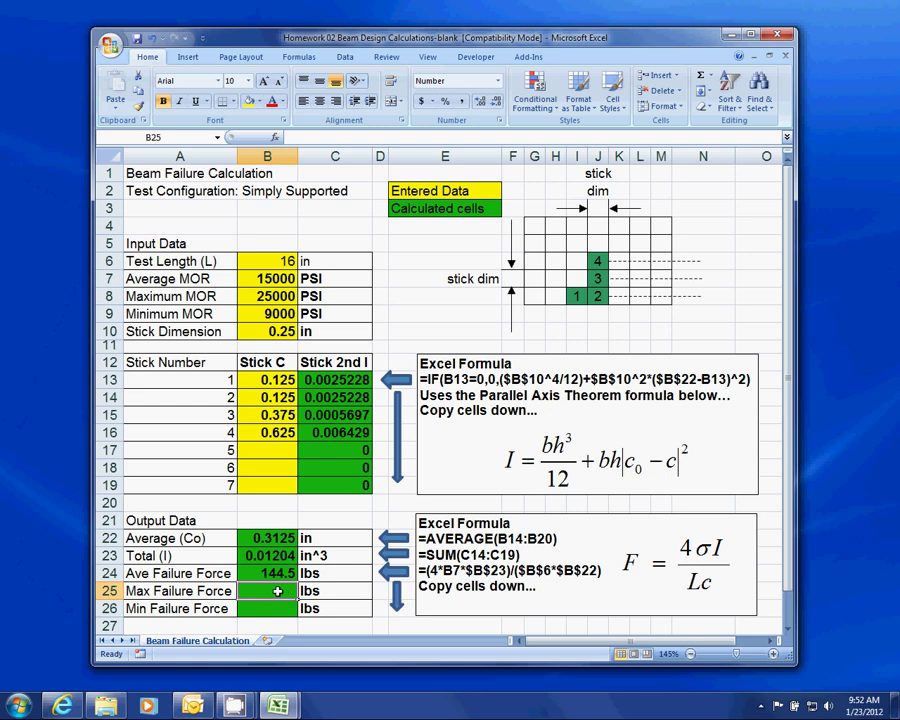
- Try copying the Ave Failure Force formula from B24 down to B26 and check the copied formula in B25
{"action": "type", "text": "="}
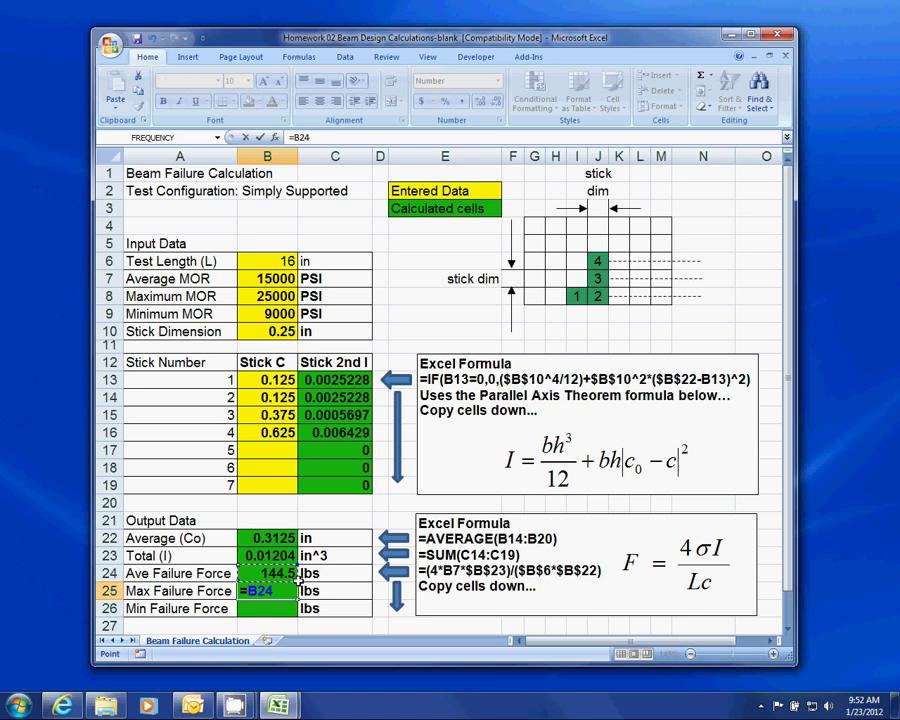
{"action": "key", "text": "Escape"}
{"action": "left_click", "coordinate": [294, 578]}
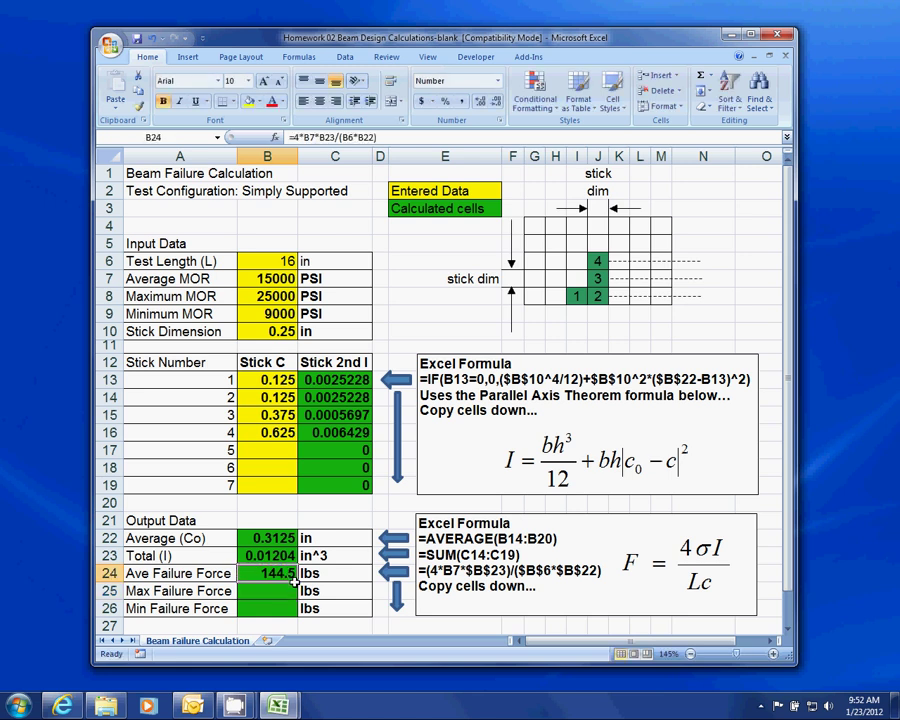
{"action": "left_click_drag", "start_coordinate": [296, 578], "coordinate": [296, 612]}
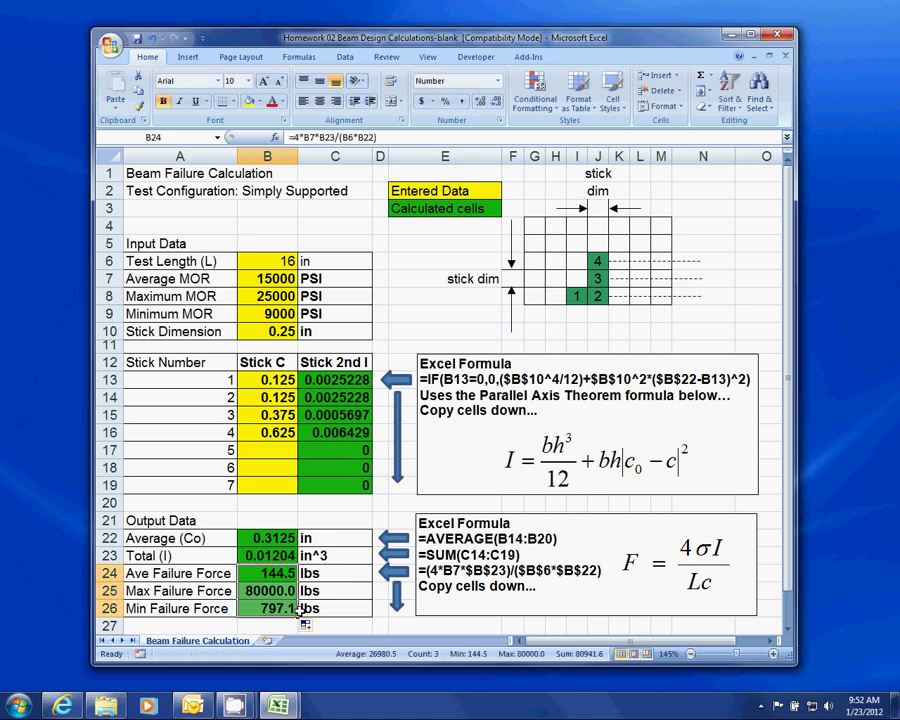
{"action": "left_click", "coordinate": [290, 591]}
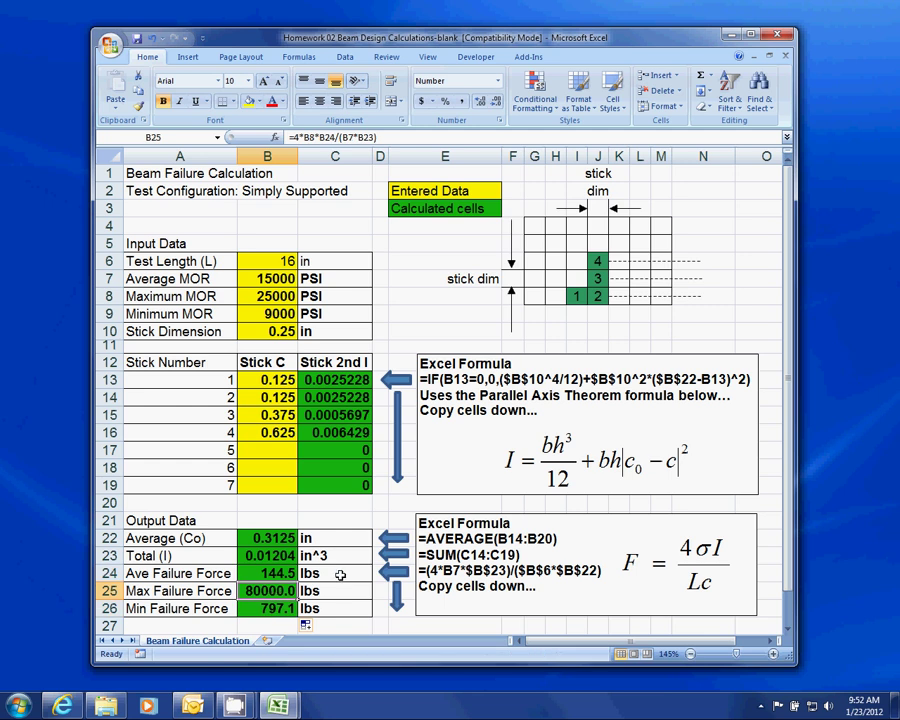
- Make the B23, B6 and B22 references in B24 absolute so the formula reads =4*B7*$B$23/($B$6*$B$22)
{"action": "double_click", "coordinate": [276, 573]}
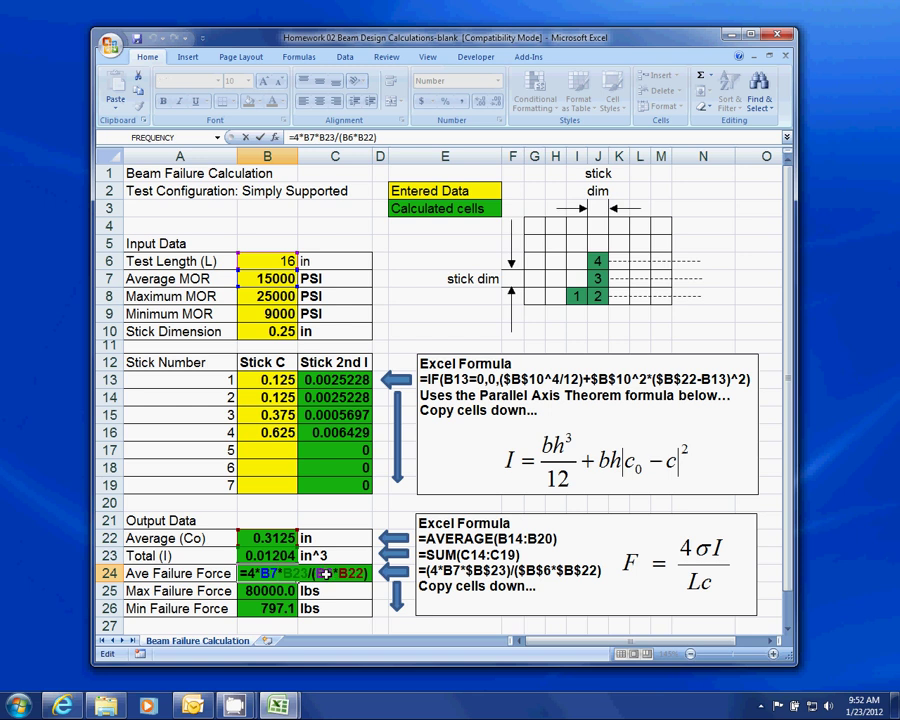
{"action": "key", "text": "F4"}
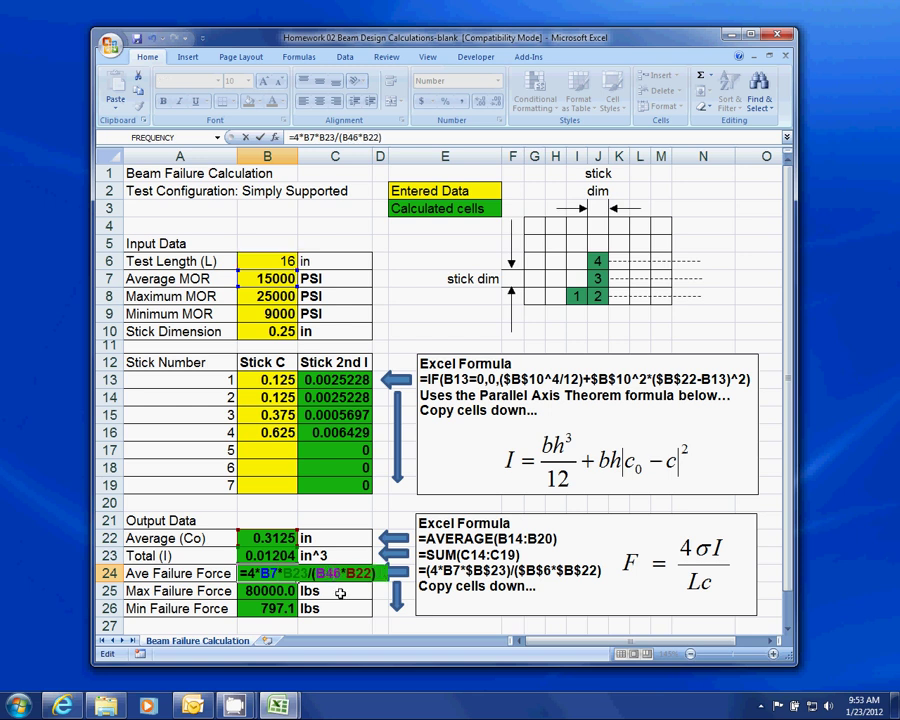
{"action": "key", "text": "F4"}
{"action": "key", "text": "F4"}
{"action": "key", "text": "F4"}
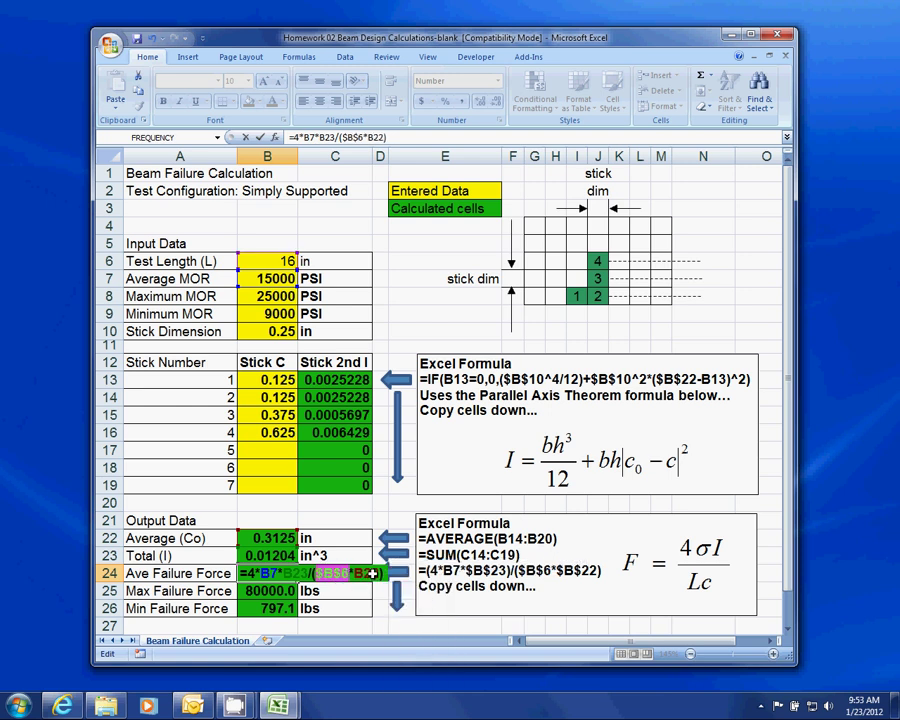
{"action": "key", "text": "F4"}
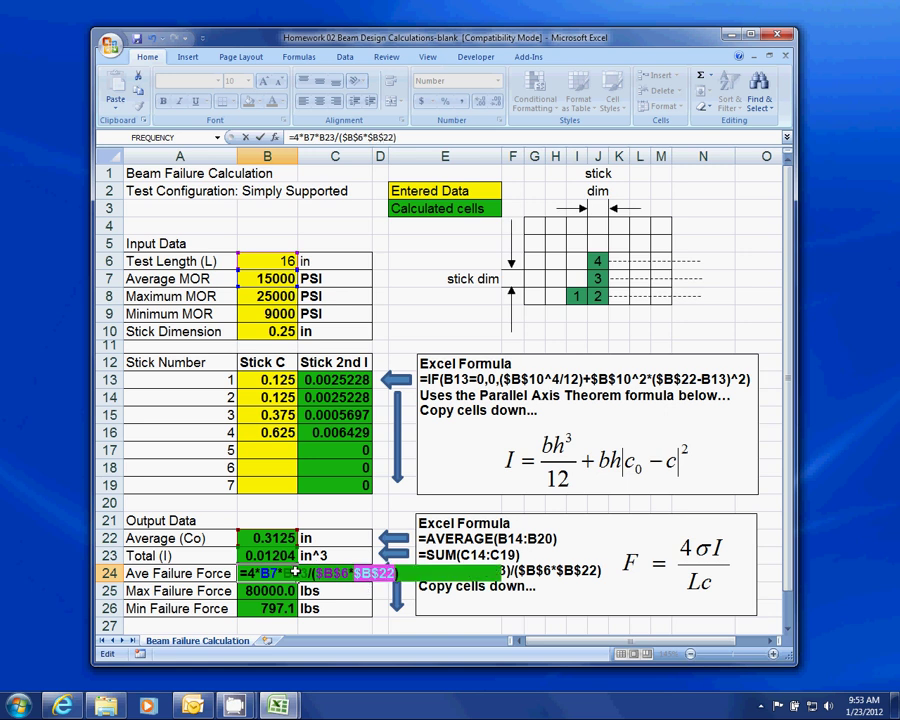
{"action": "key", "text": "Right"}
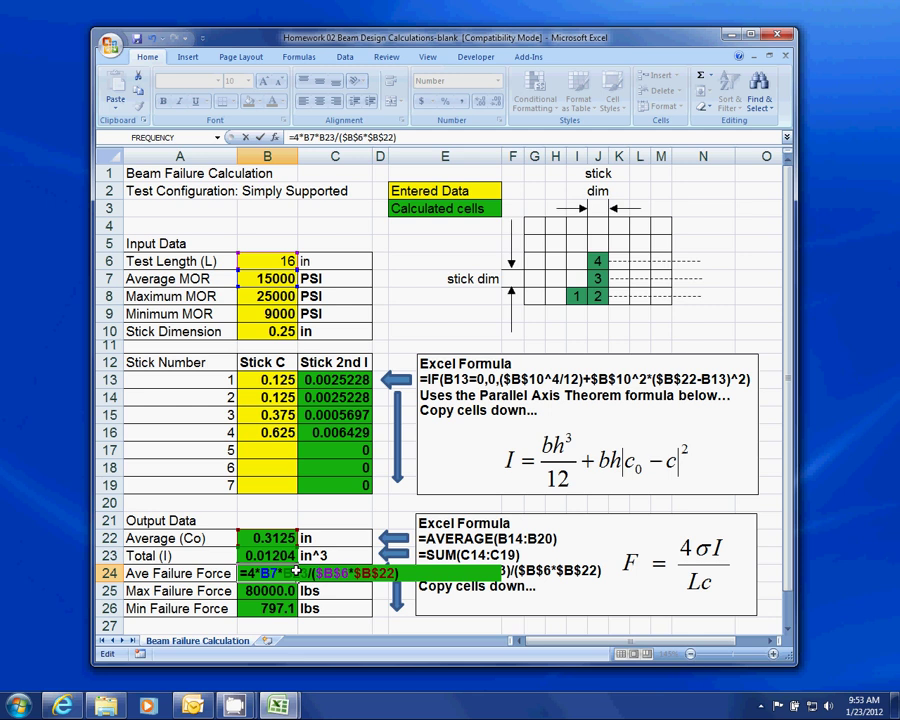
{"action": "left_click", "coordinate": [296, 571]}
{"action": "key", "text": "F4"}
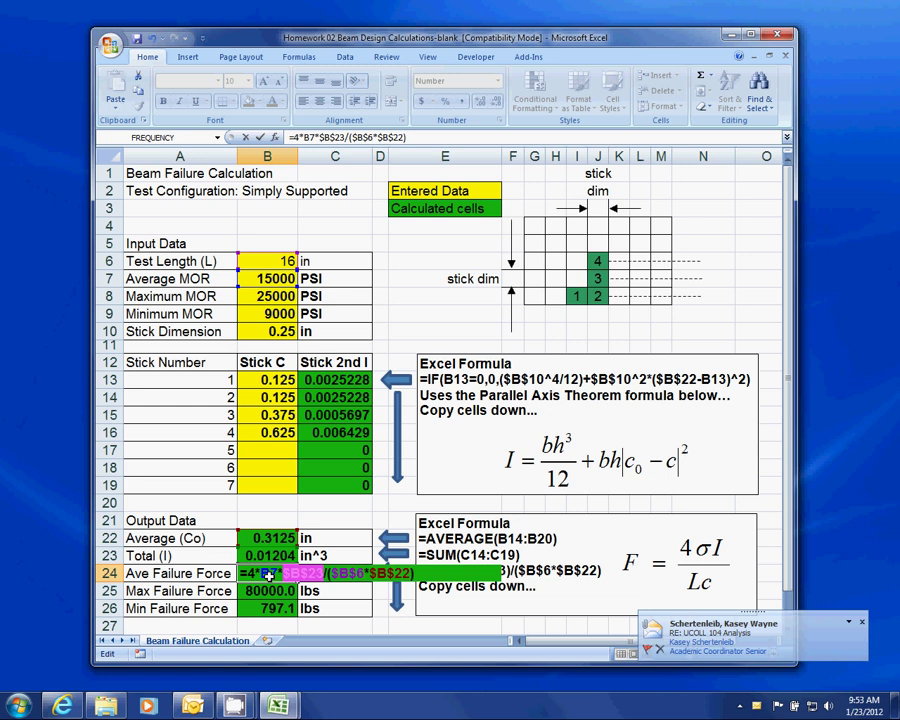
{"action": "key", "text": "Return"}
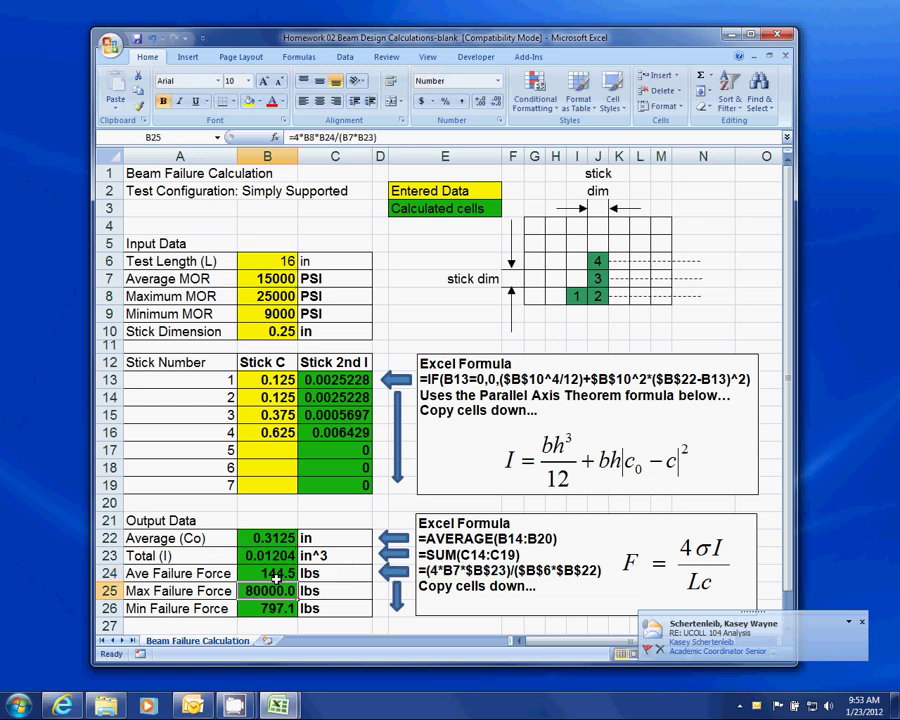
- Copy the corrected failure force formula from B24 down through B26 for Max and Min Failure Force
{"action": "left_click", "coordinate": [292, 574]}
{"action": "left_click_drag", "start_coordinate": [292, 577], "coordinate": [291, 612]}
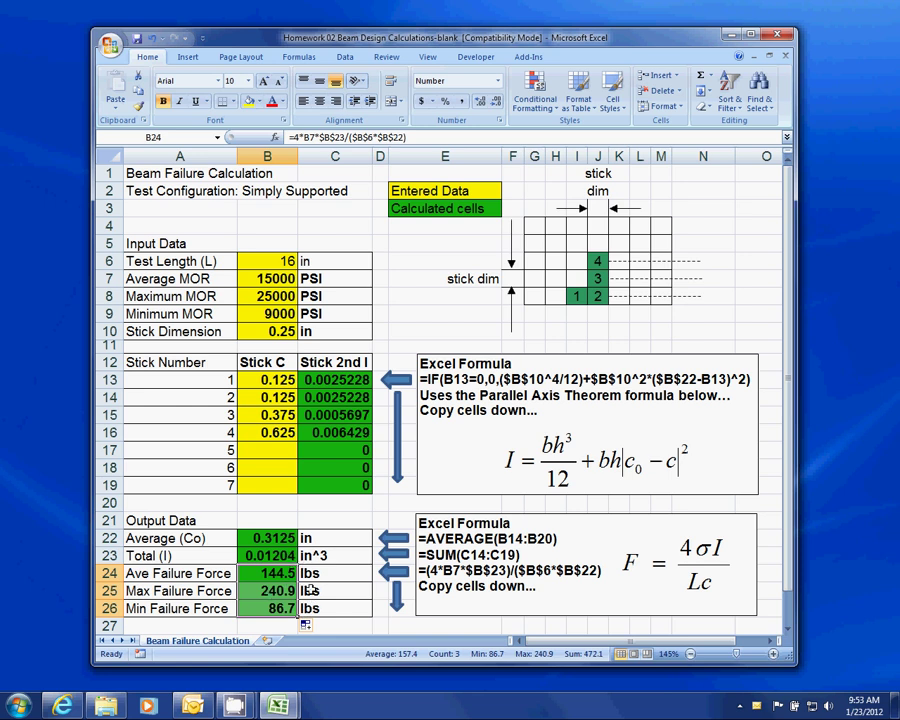
{"action": "left_click", "coordinate": [345, 626]}
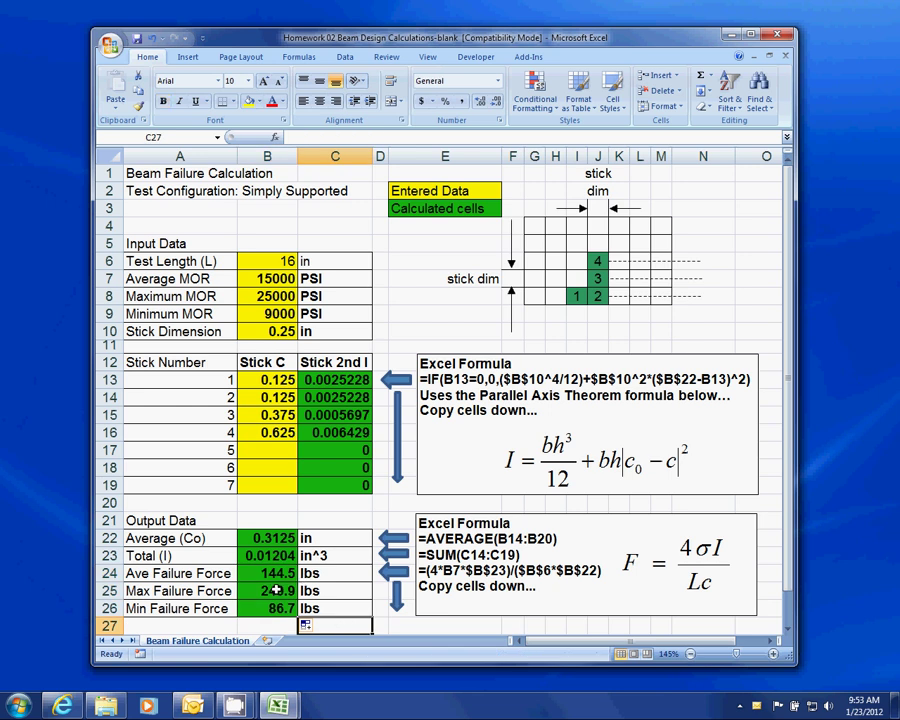